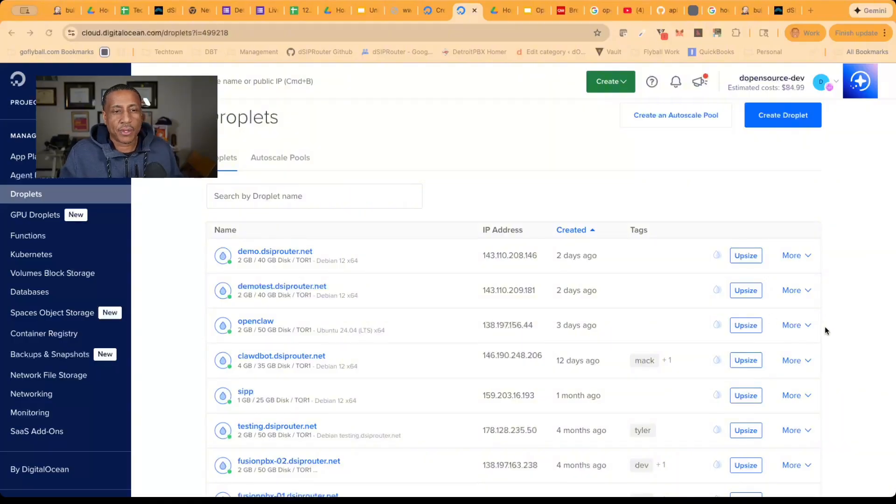
Start creating a new Droplet and choose Toronto as its region
left_click(144, 185)
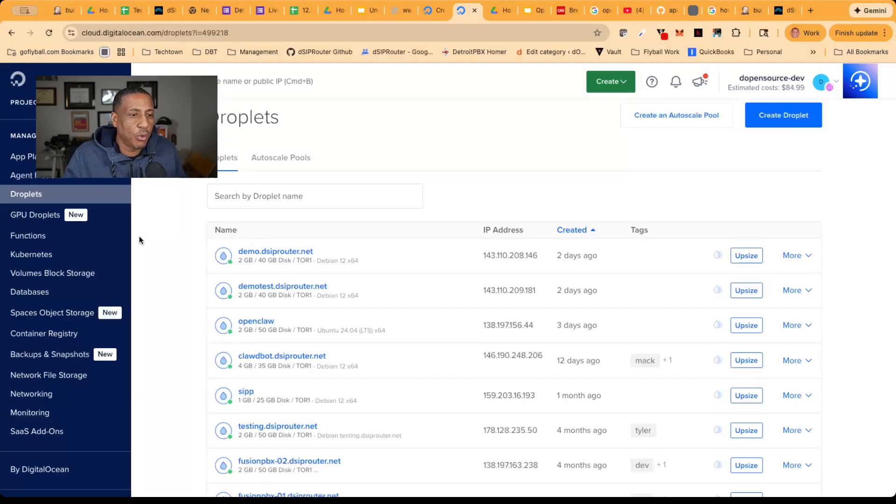
left_click(609, 87)
left_click(608, 144)
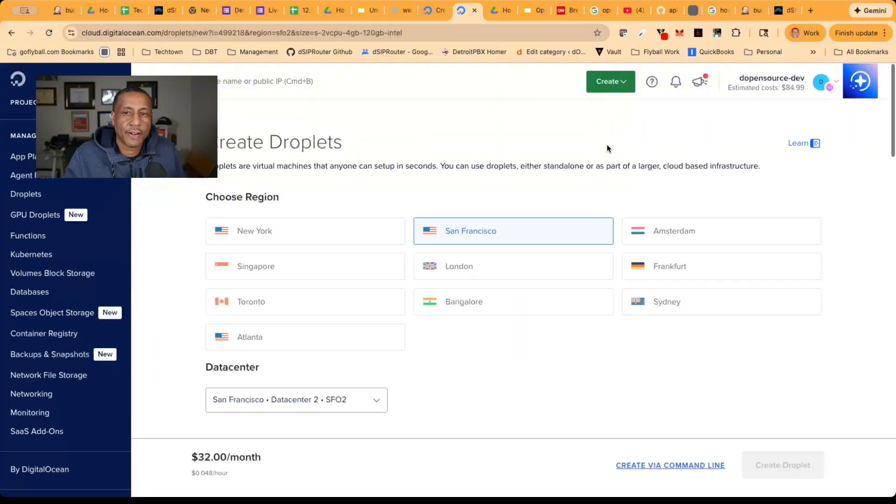
left_click(266, 304)
Choose Debian as the Droplet's operating system image, with version 12 x64
scroll(266, 305, "down", 4)
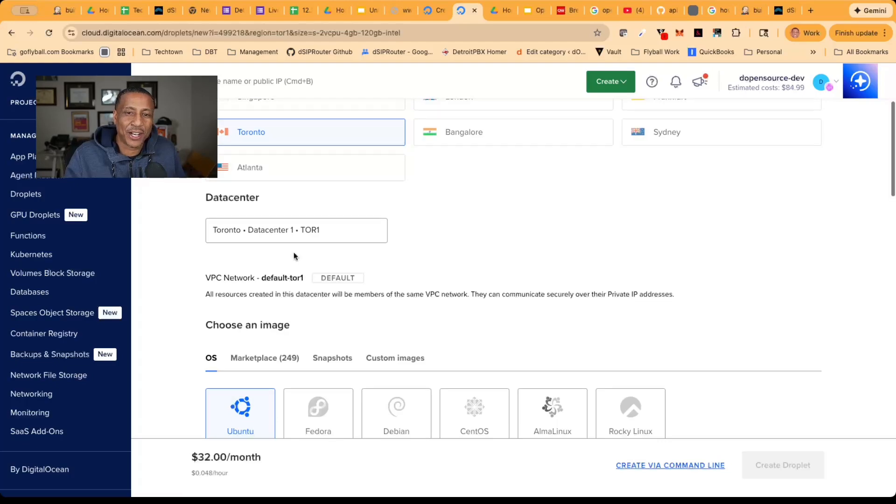
scroll(294, 256, "down", 2)
scroll(294, 252, "down", 2)
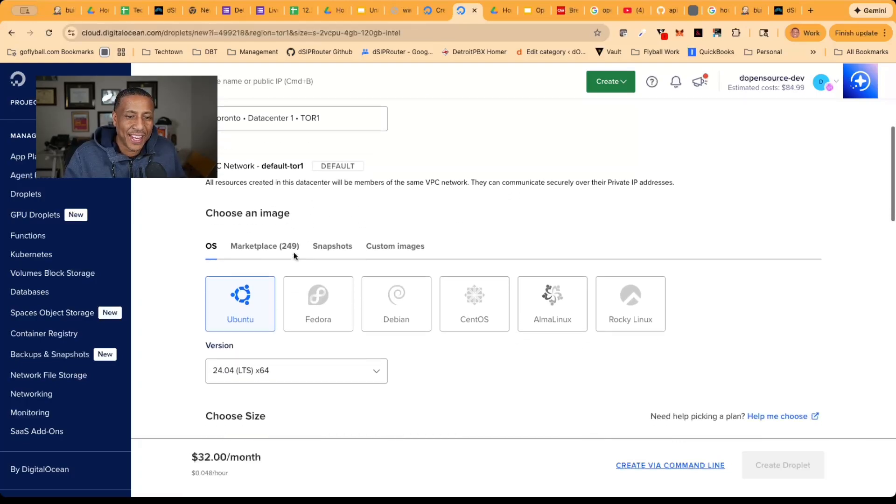
left_click(392, 275)
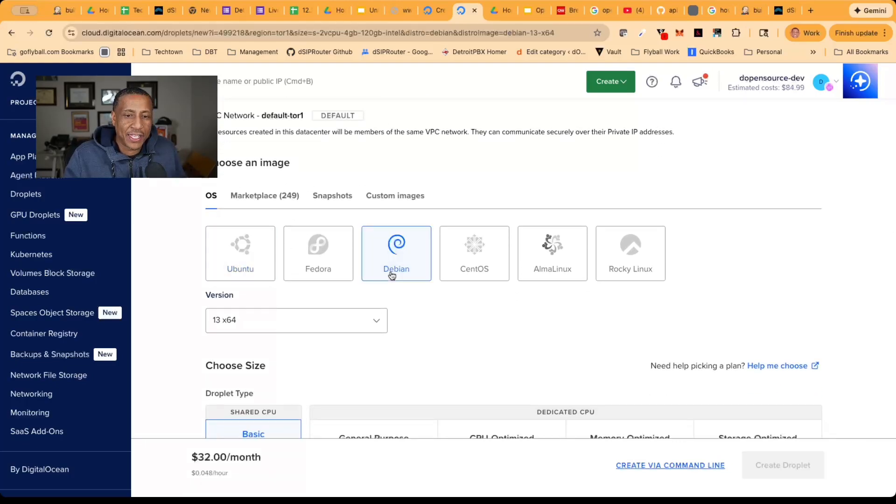
left_click(309, 325)
left_click(282, 373)
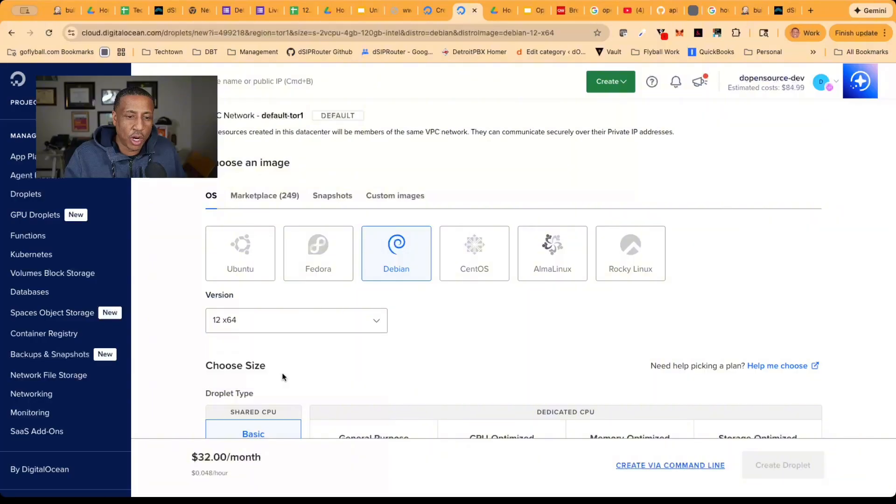
Choose the Regular SSD CPU option and the $12/mo plan with 2 GB memory, 1 CPU and 50 GB disk
scroll(403, 344, "down", 1)
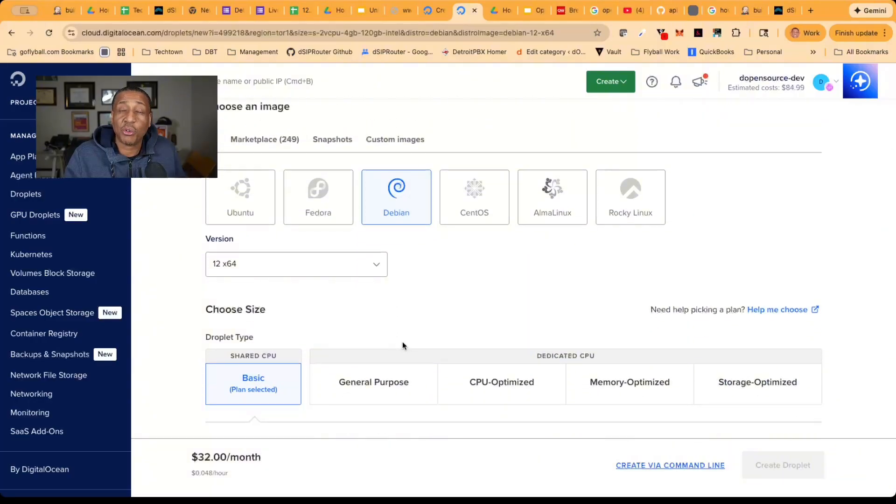
scroll(404, 345, "down", 2)
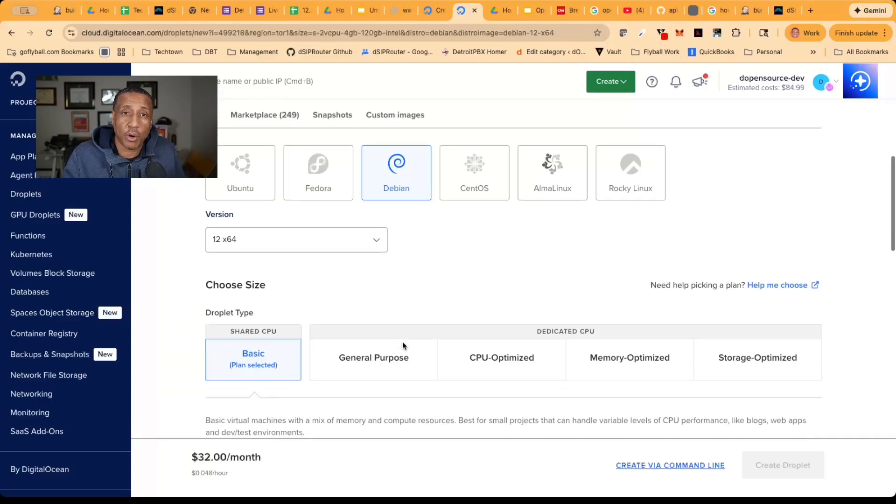
scroll(403, 345, "down", 5)
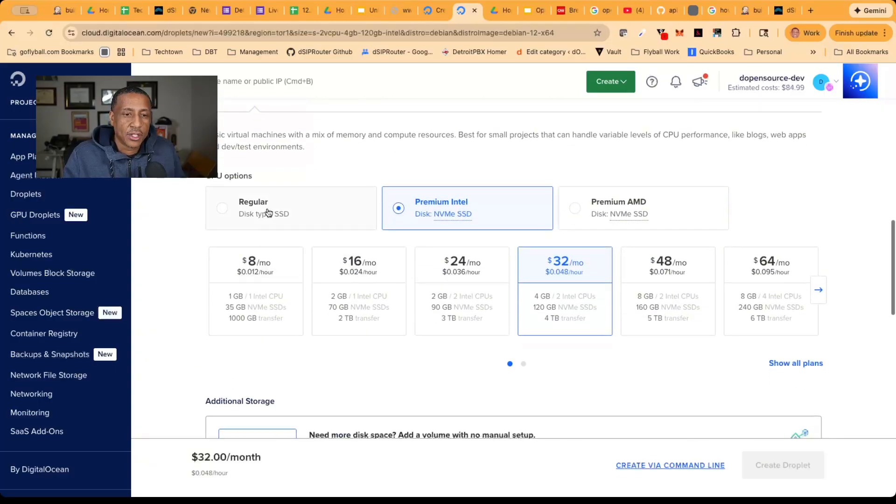
left_click(264, 214)
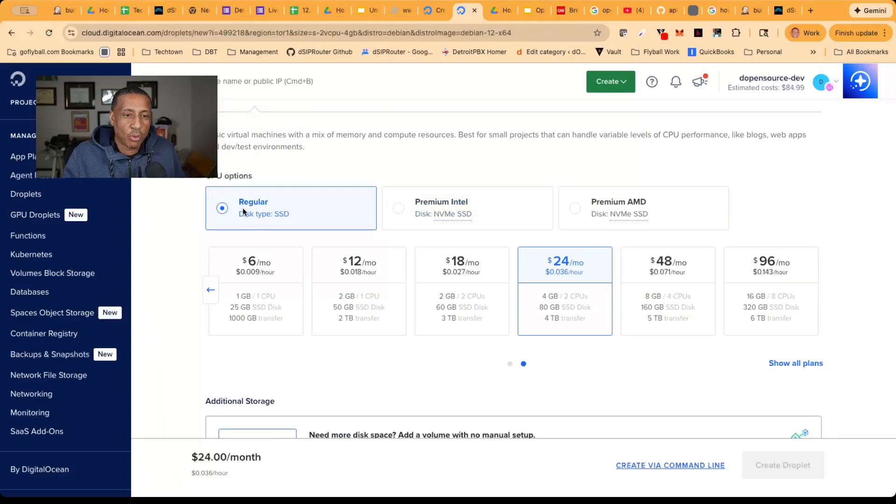
left_click(375, 305)
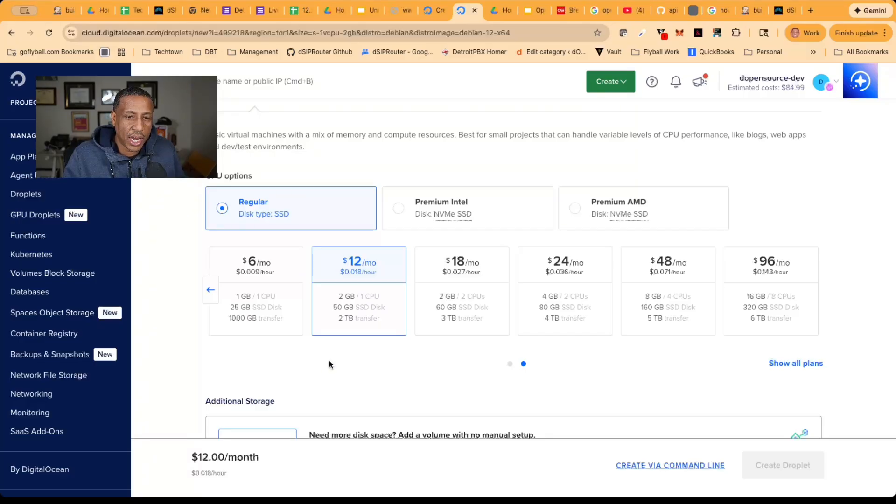
Select the Jump SSH key for authenticating to the Droplet
scroll(329, 364, "down", 7)
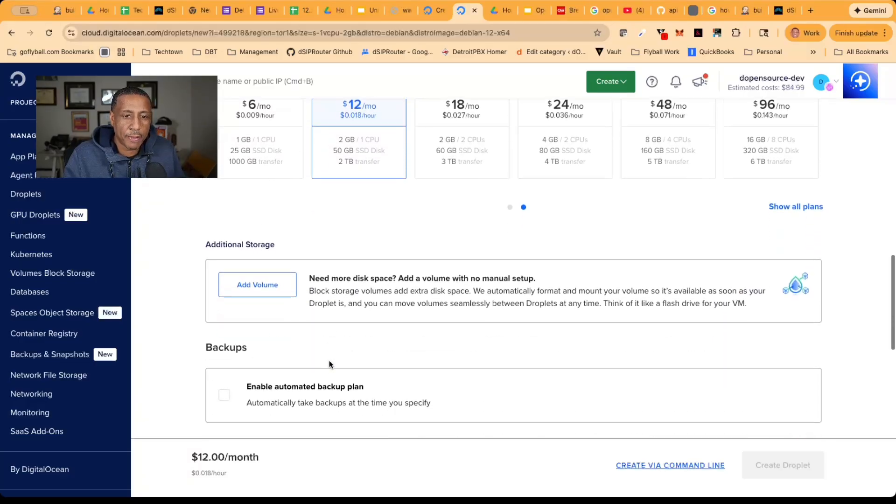
scroll(329, 363, "down", 3)
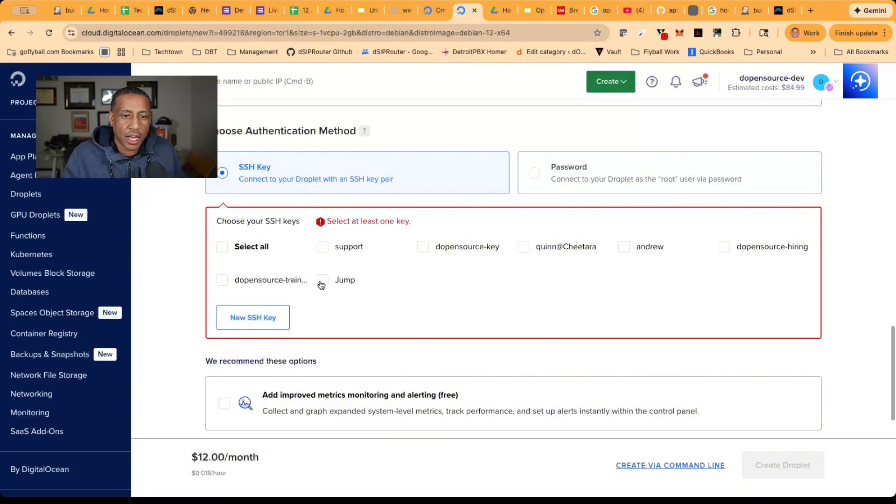
left_click(323, 281)
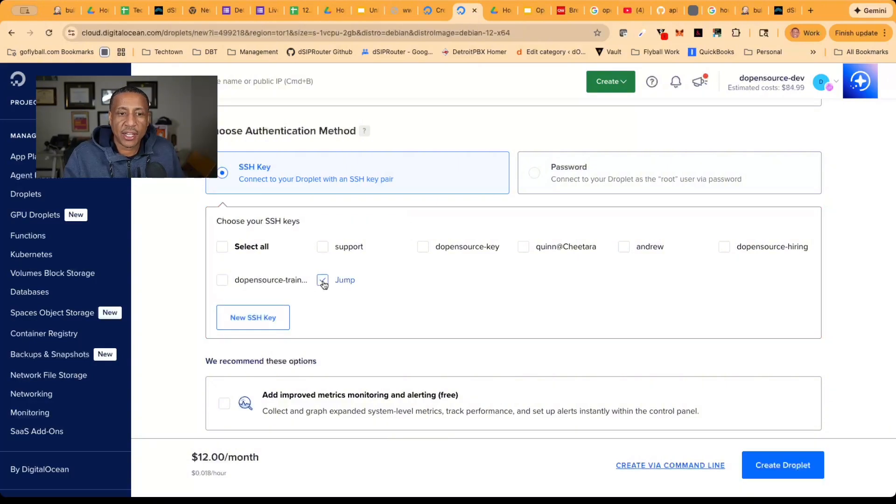
Set the Droplet's hostname to video.dsiprouter.net and create the Droplet
scroll(421, 332, "down", 3)
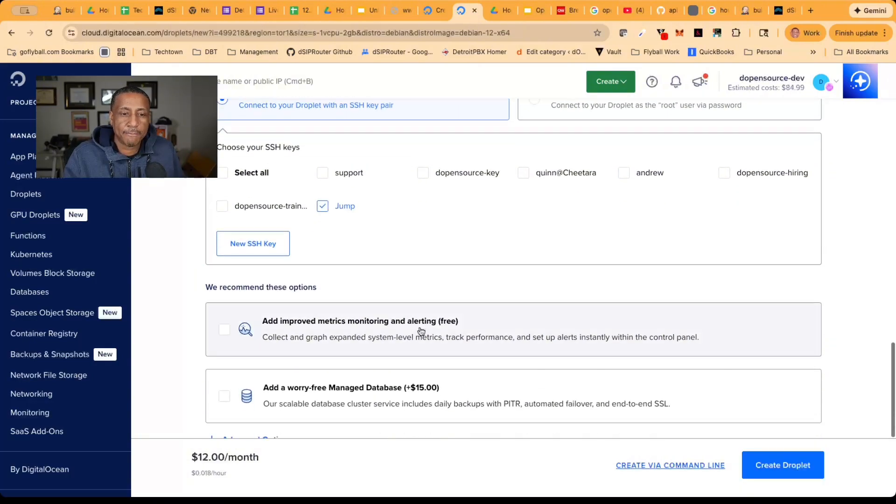
scroll(421, 331, "down", 3)
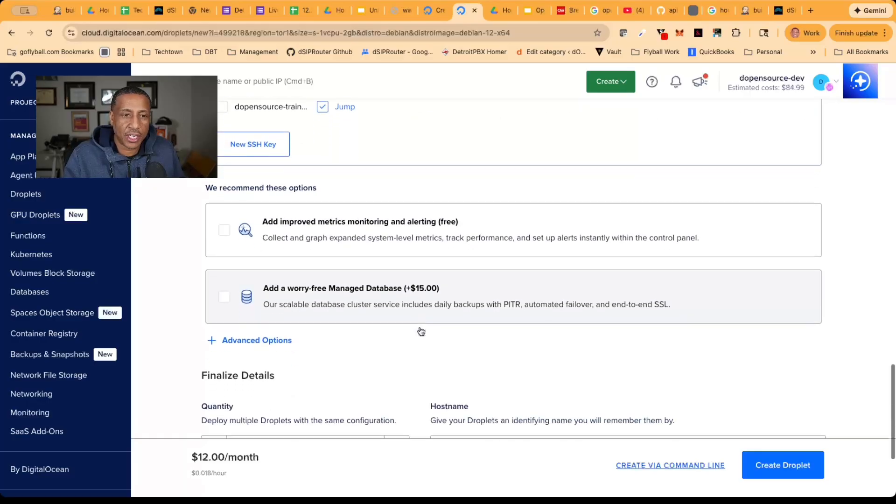
scroll(420, 331, "up", 6)
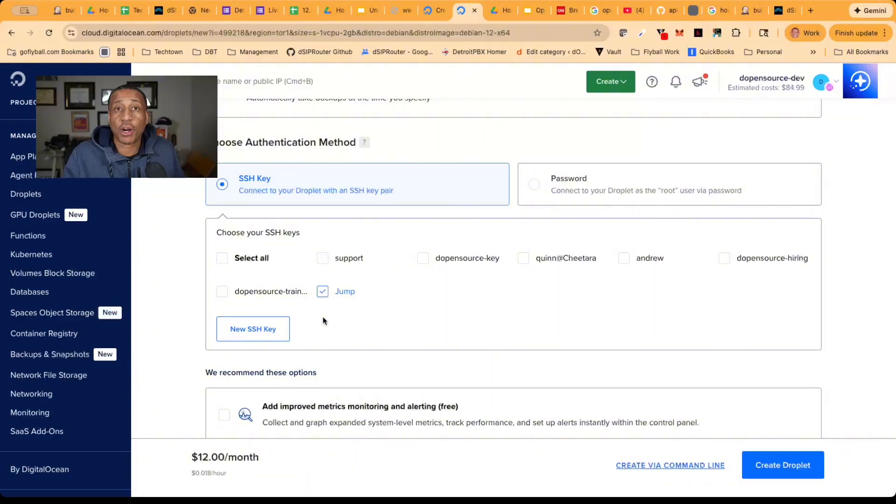
scroll(323, 320, "down", 3)
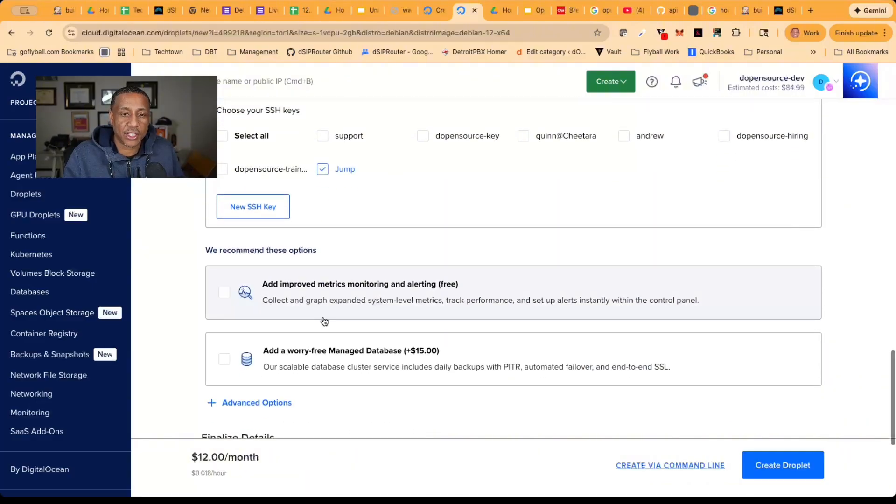
scroll(325, 321, "down", 5)
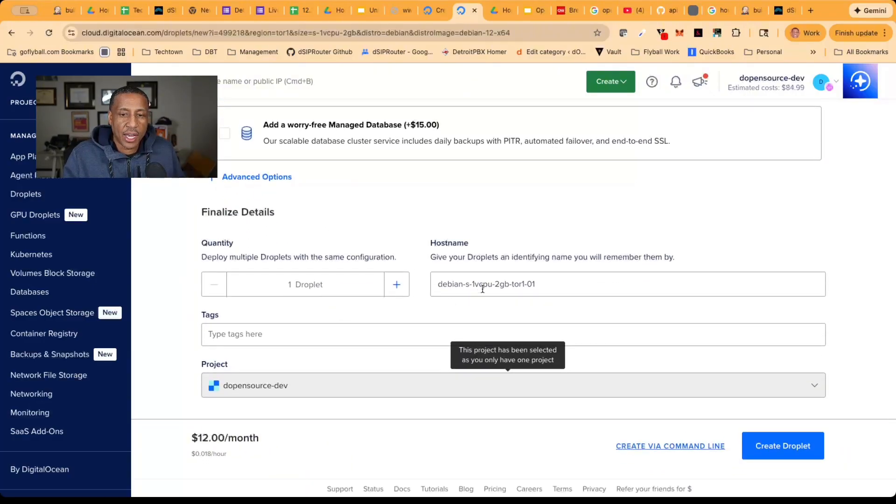
triple_click(481, 287)
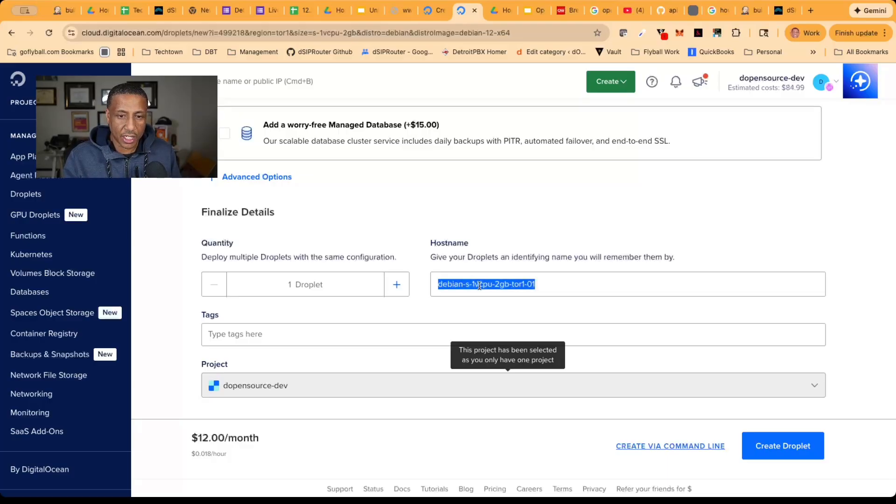
type("video")
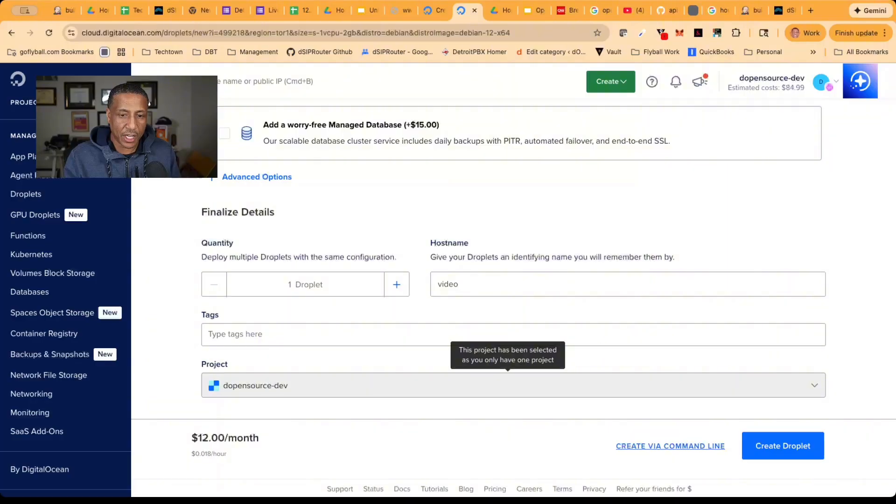
type(".dsiprouter.net")
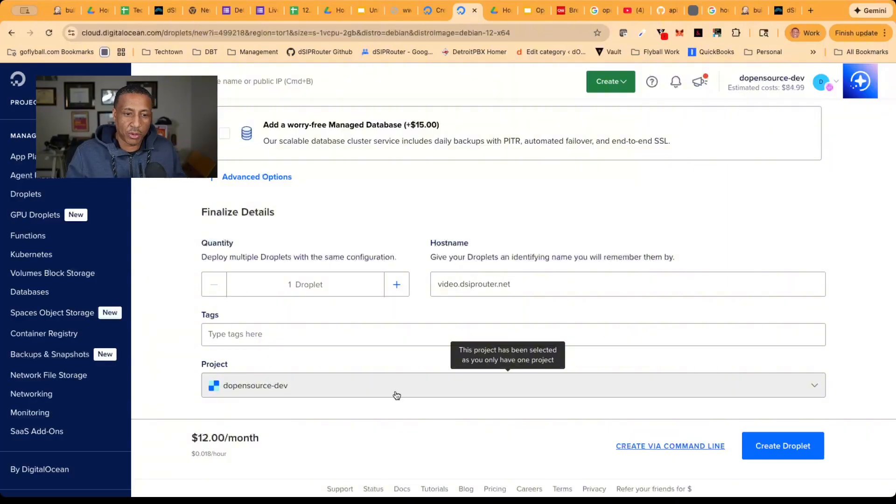
left_click(769, 451)
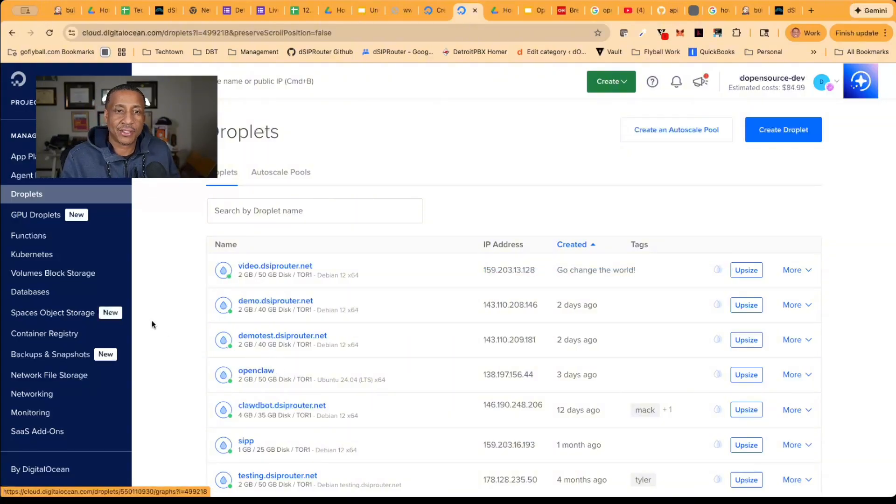
Copy the IP address of the video.dsiprouter.net Droplet and switch to the terminal
mouse_move(522, 280)
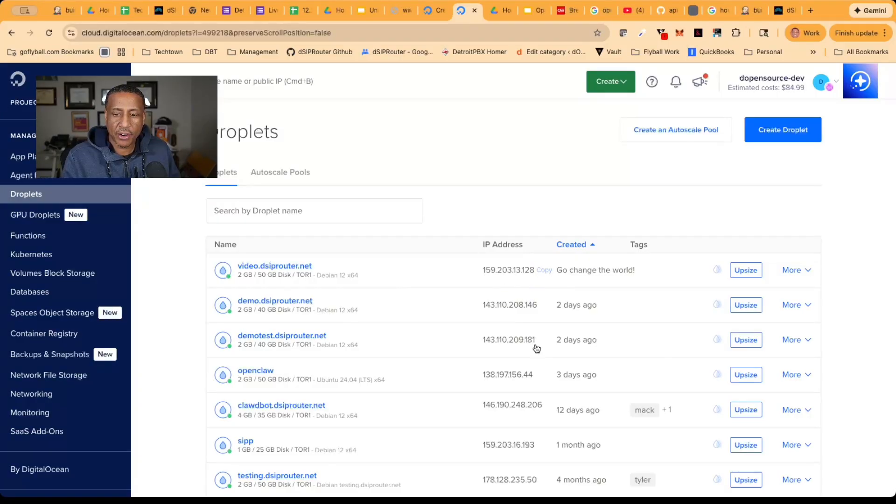
key("super+Tab")
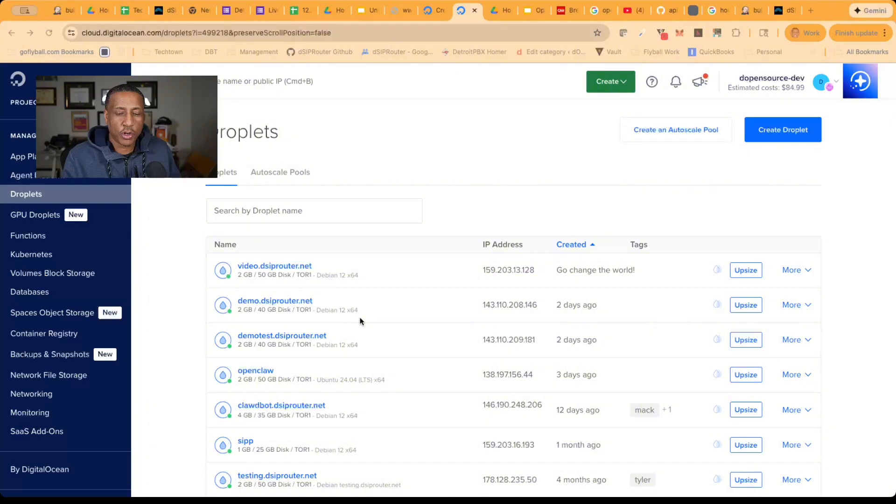
key("alt+super+6")
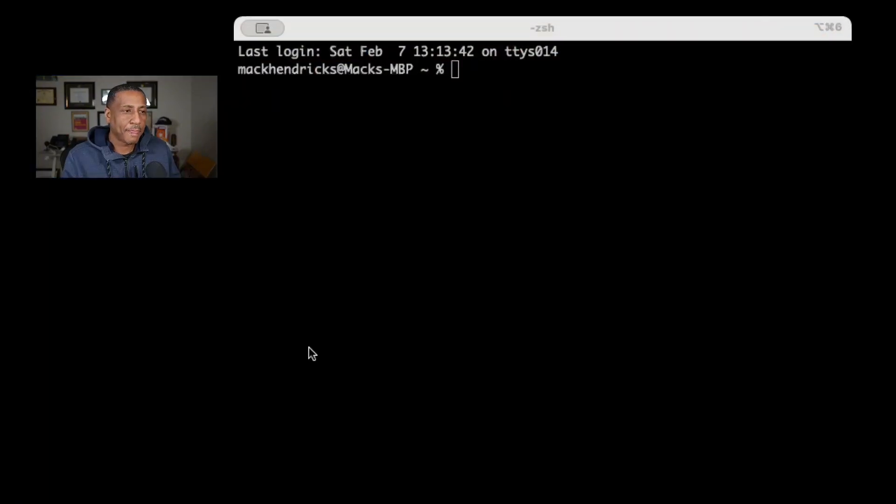
left_click(525, 35)
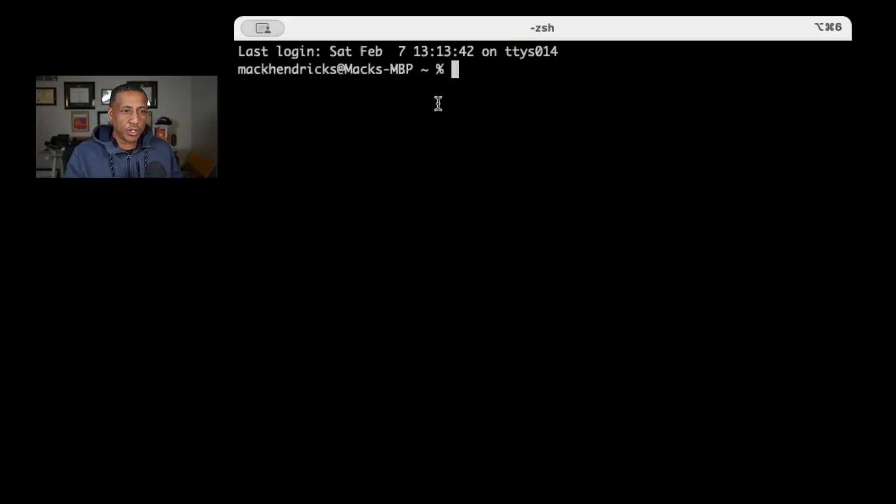
type("ssh root@")
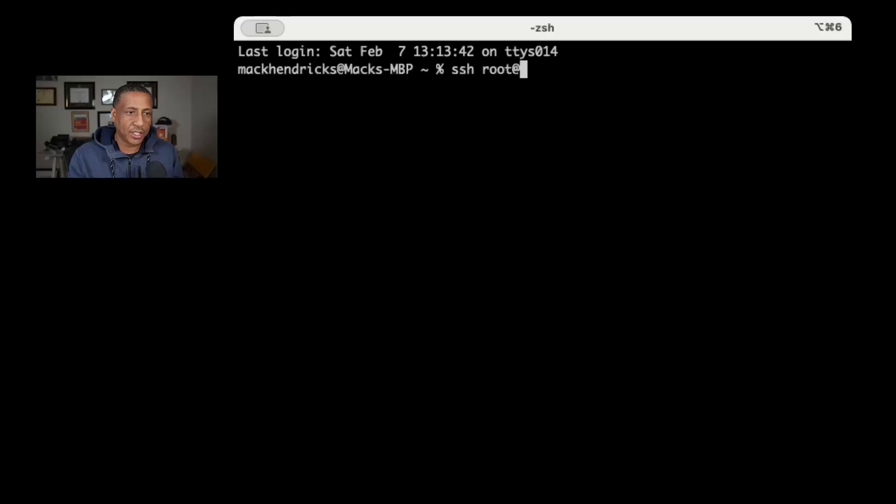
type("159.203.13.128")
key("Return")
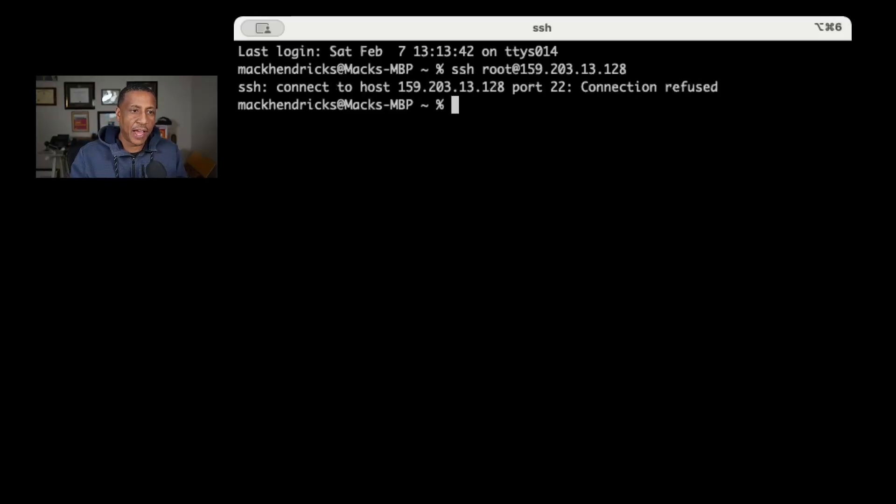
key("Up")
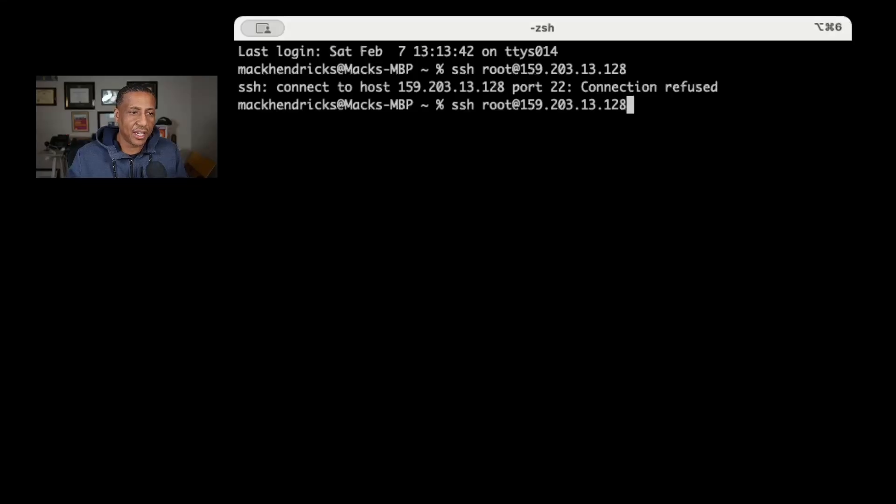
key("Return")
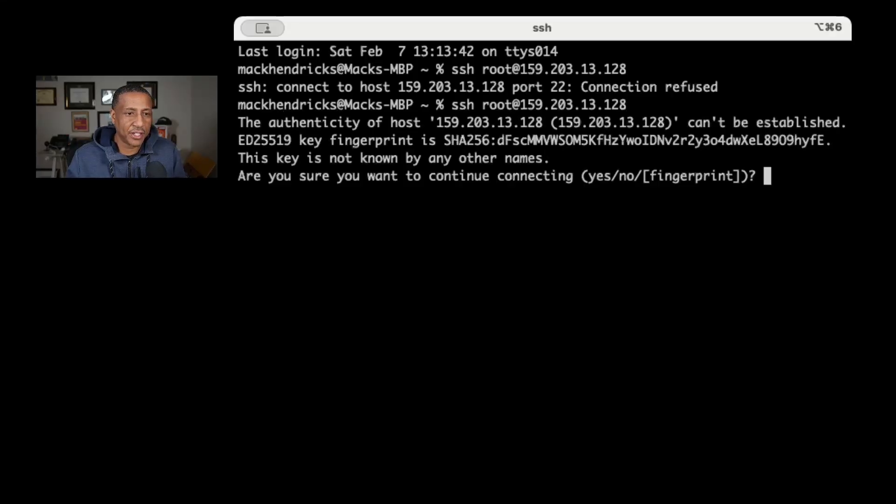
type("yes")
key("Return")
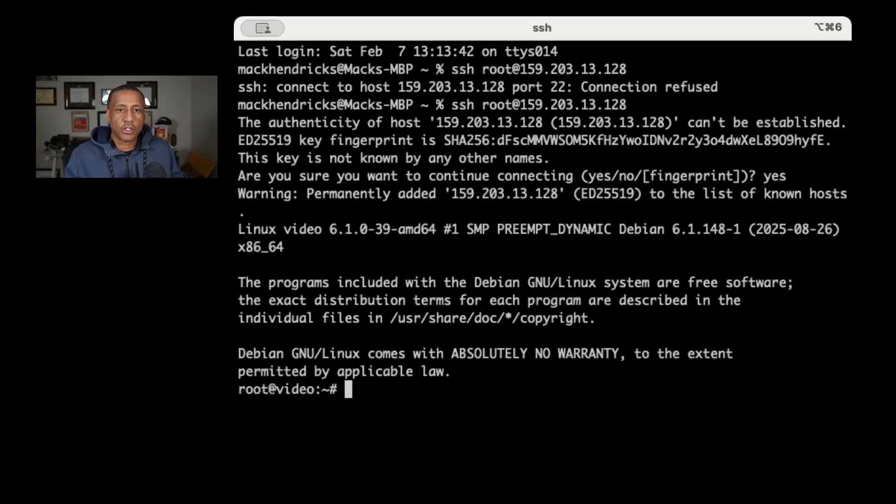
Switch to the browser and open the dSIPRouter documentation on readthedocs
key("super+Tab")
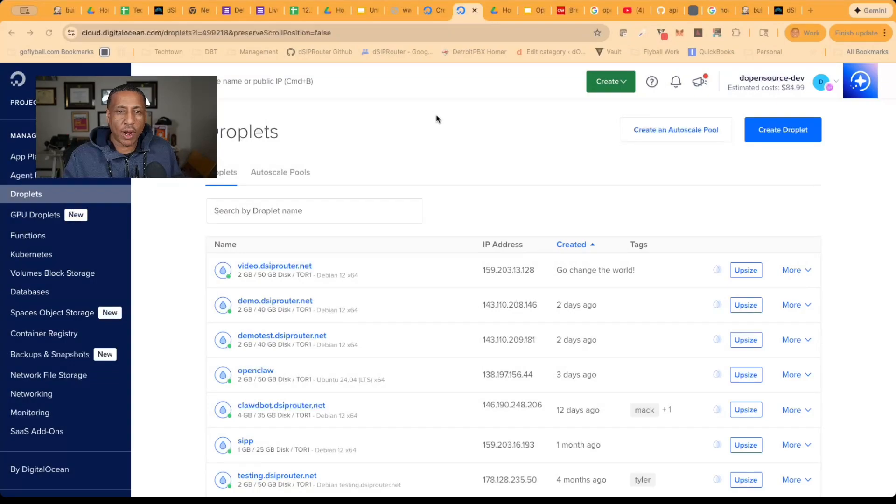
left_click(384, 35)
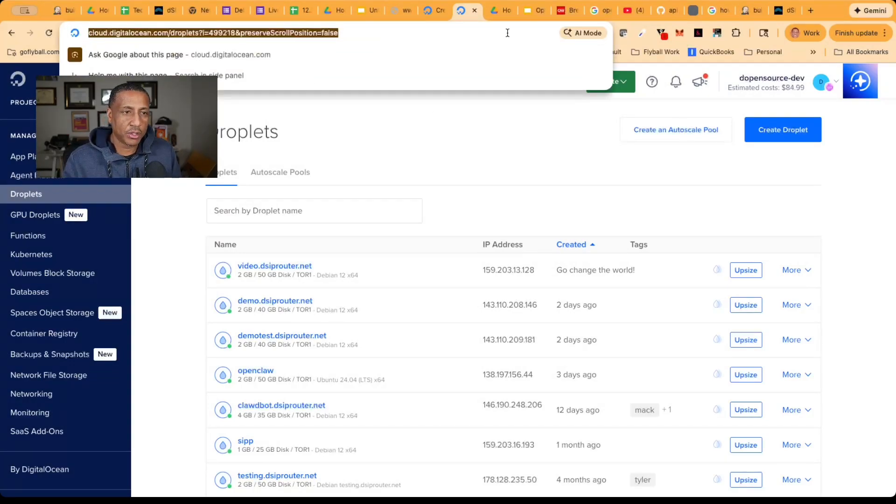
type("w")
key("BackSpace")
type("read")
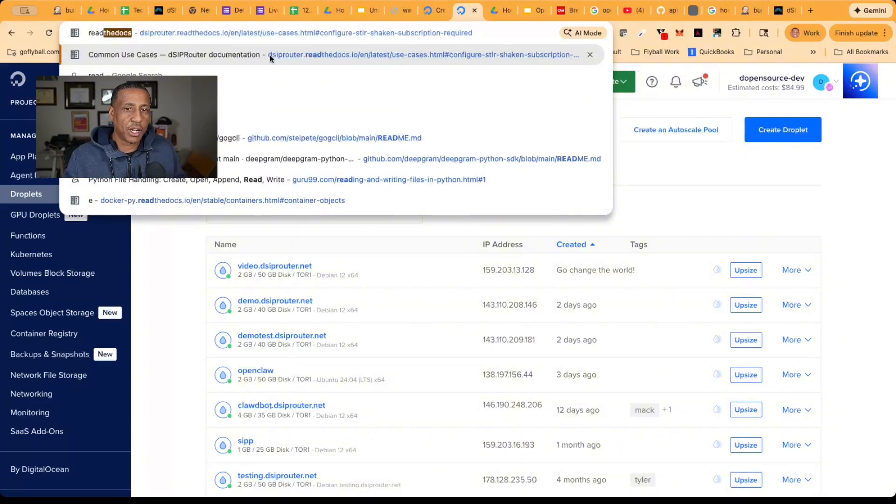
type("thedocs")
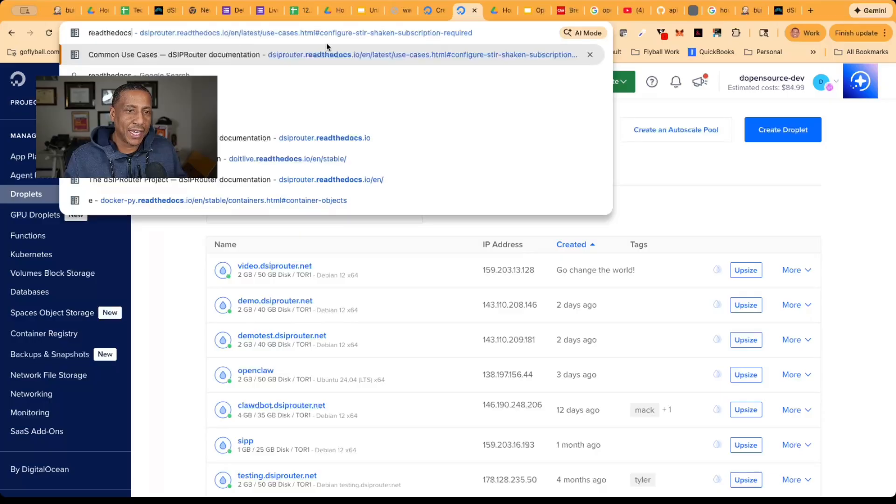
key("Return")
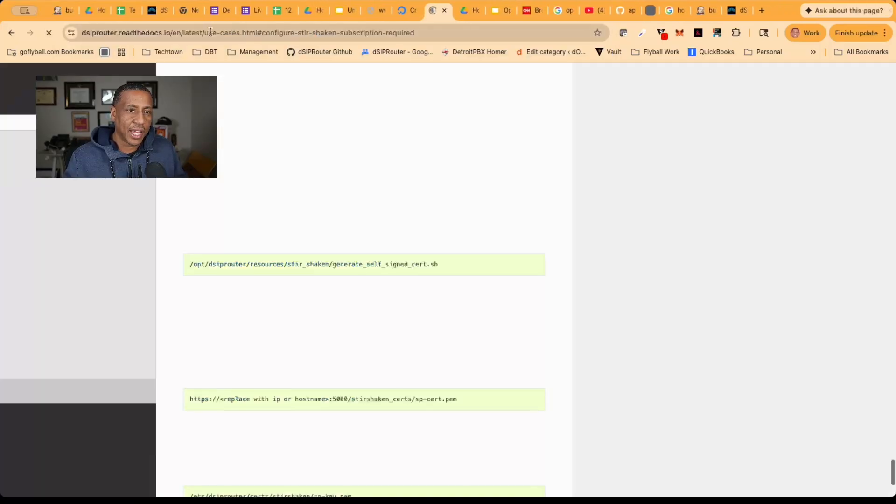
scroll(84, 135, "up", 1)
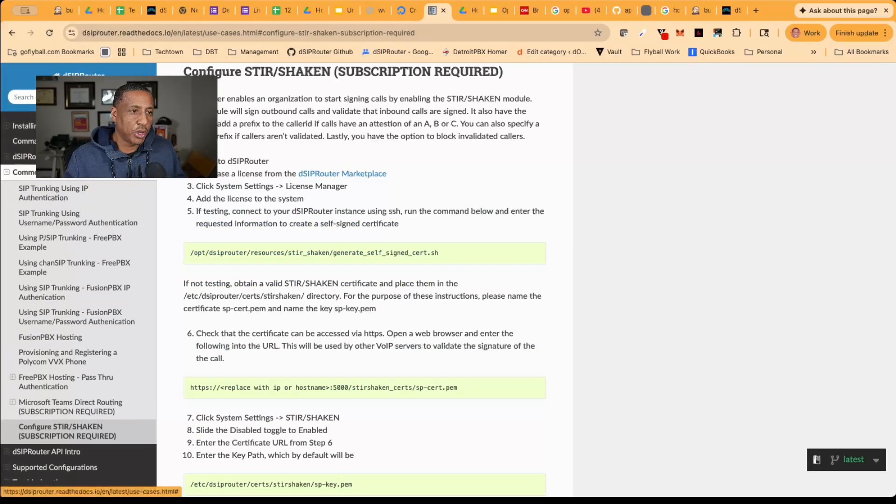
Open the Installing dSIPRouter documentation and review its install options, OS support table and prerequisites
left_click(70, 127)
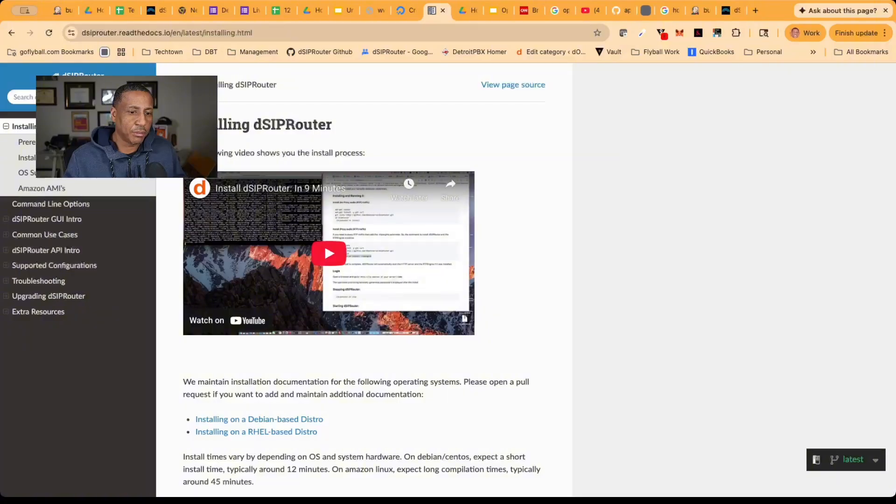
scroll(56, 212, "down", 1)
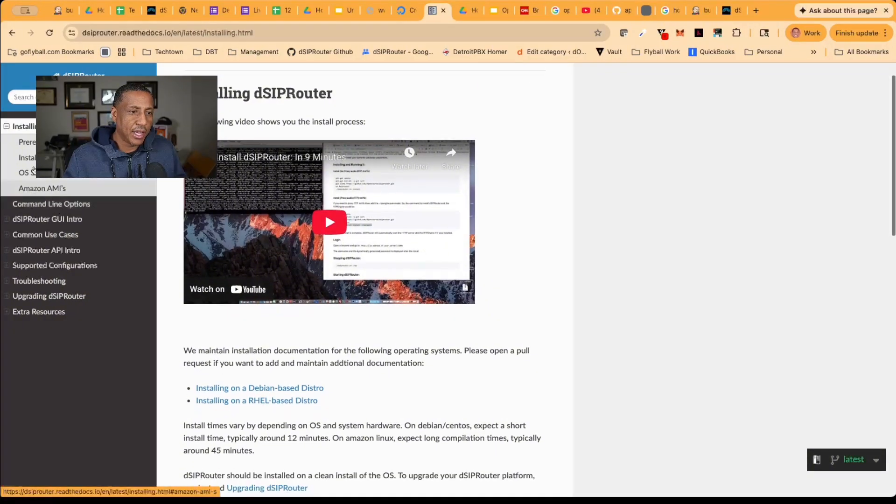
left_click(34, 160)
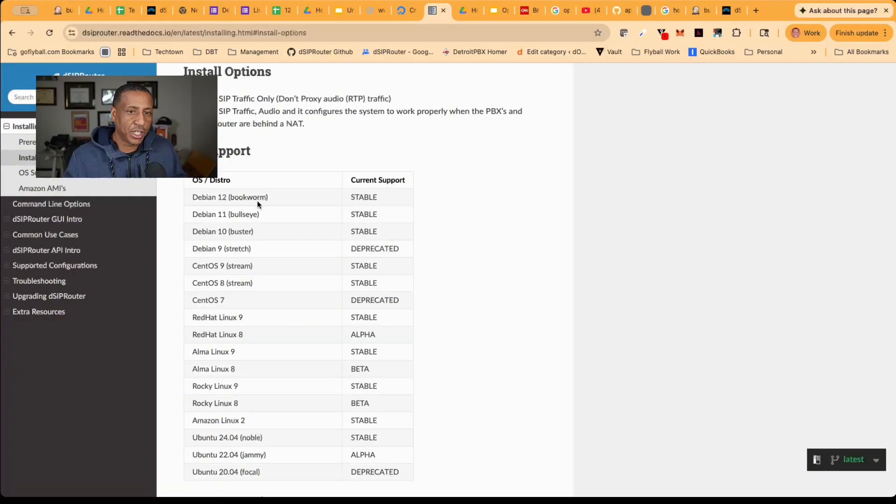
scroll(233, 417, "down", 3)
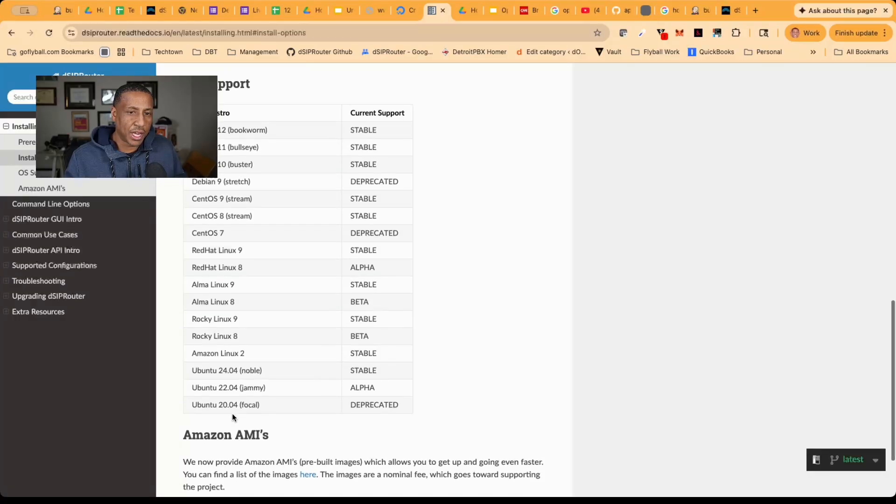
scroll(231, 413, "down", 4)
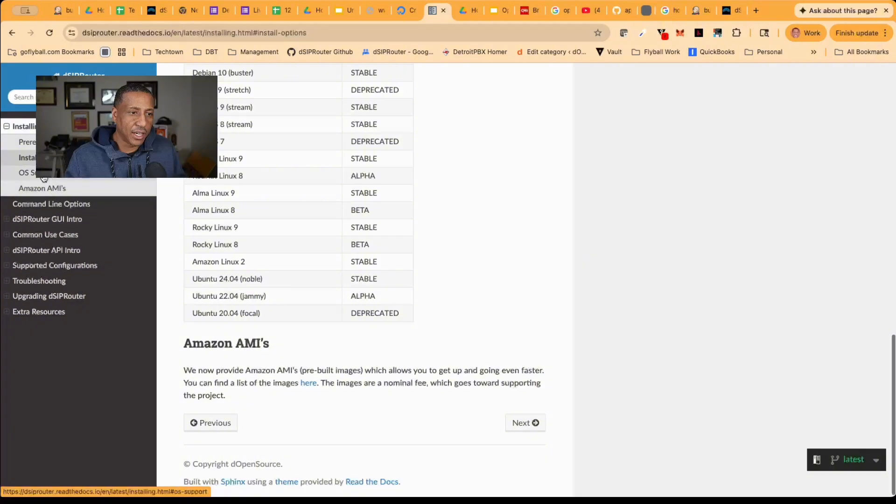
scroll(237, 315, "up", 1)
scroll(237, 316, "up", 10)
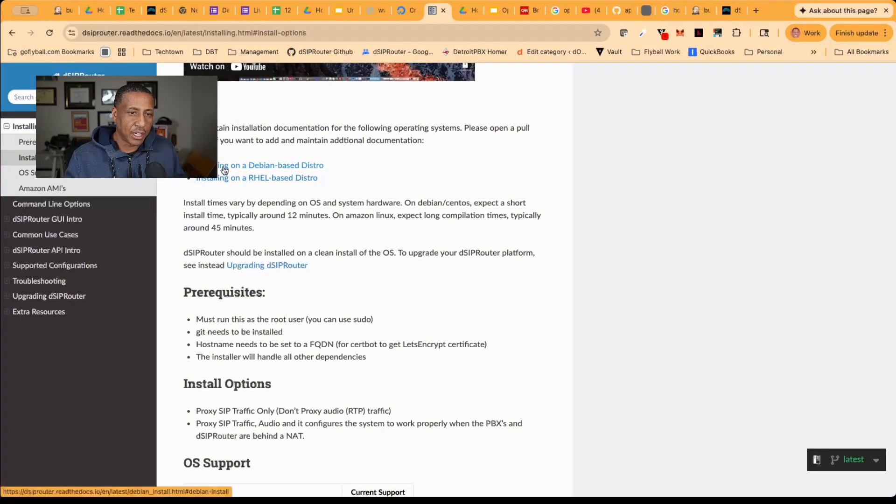
Open the Debian-based distro installation guide and compare the install commands with and without proxying RTP audio
left_click(236, 169)
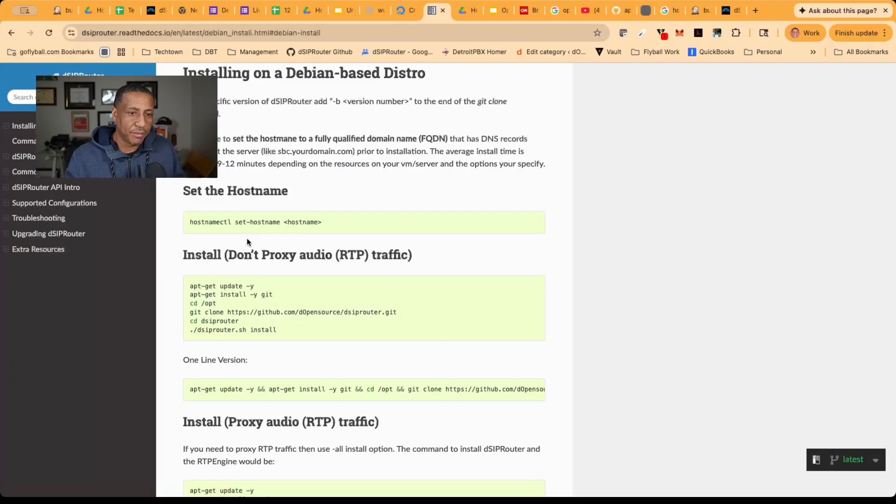
scroll(247, 238, "down", 3)
scroll(247, 238, "down", 1)
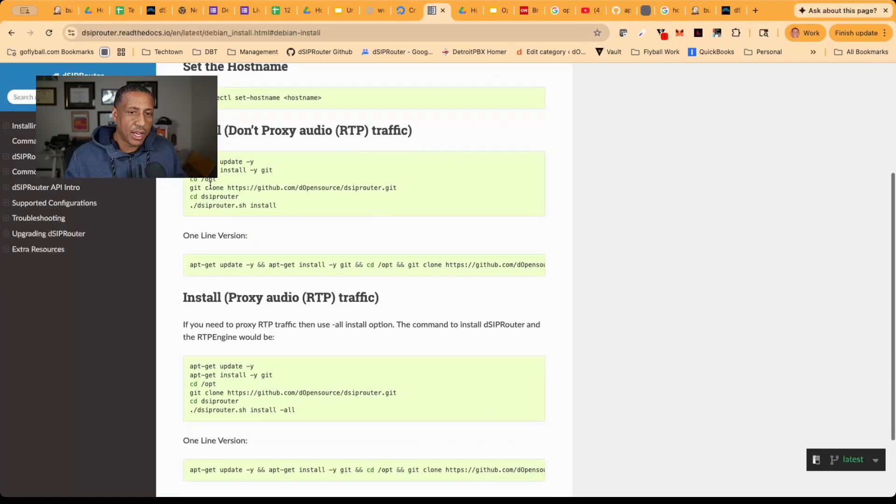
scroll(223, 195, "down", 1)
scroll(222, 195, "down", 2)
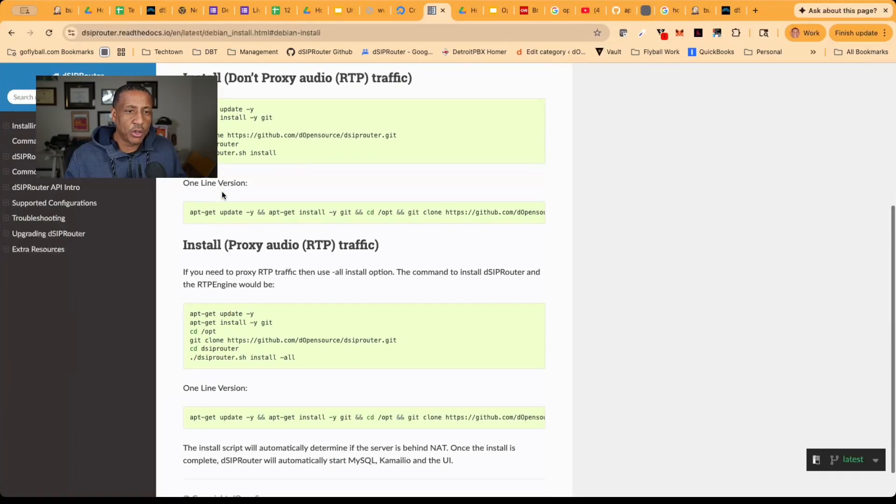
scroll(222, 192, "up", 1)
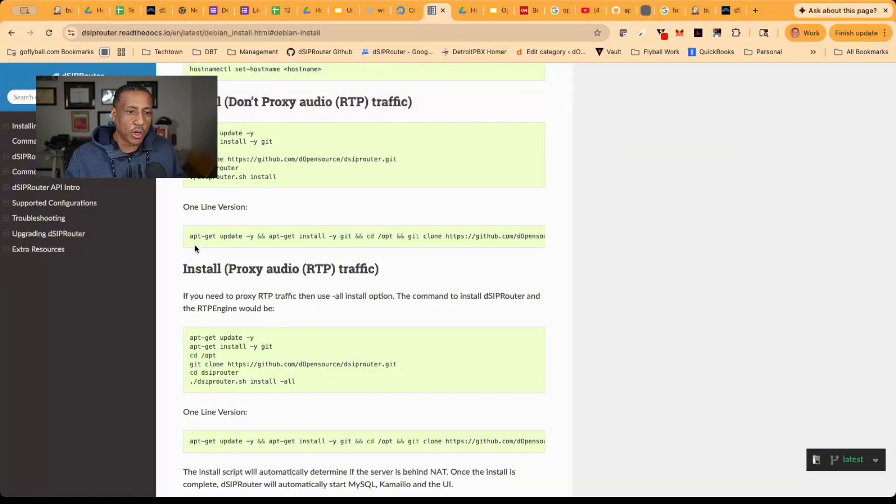
scroll(206, 346, "down", 1)
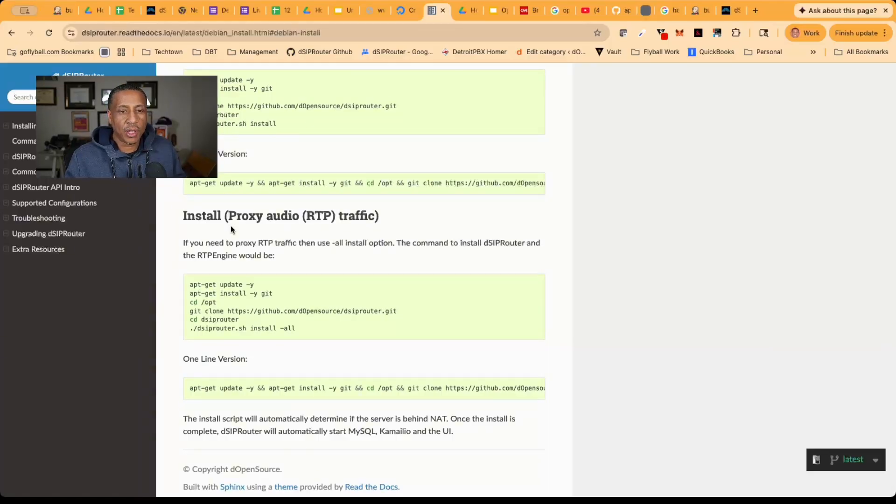
scroll(229, 227, "up", 1)
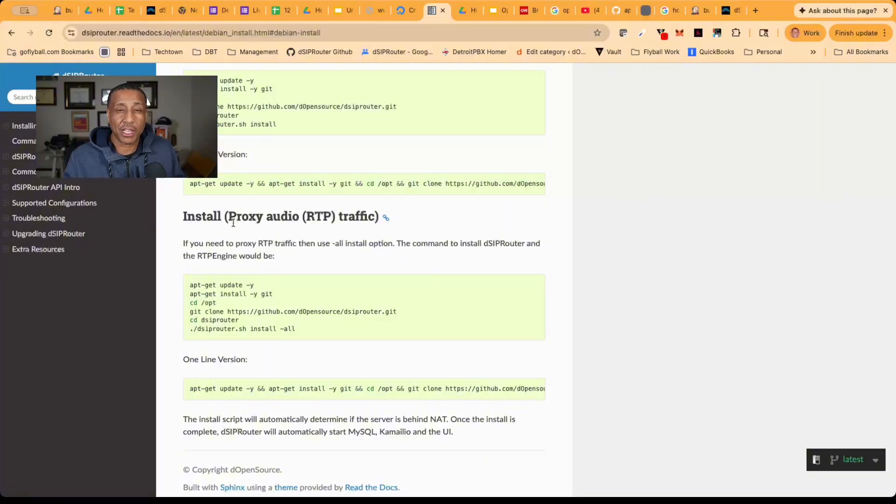
Copy the one-line install command for proxying RTP audio, ending in ./dsiprouter.sh install -all, and run it in the SSH session
triple_click(234, 391)
key("super+c")
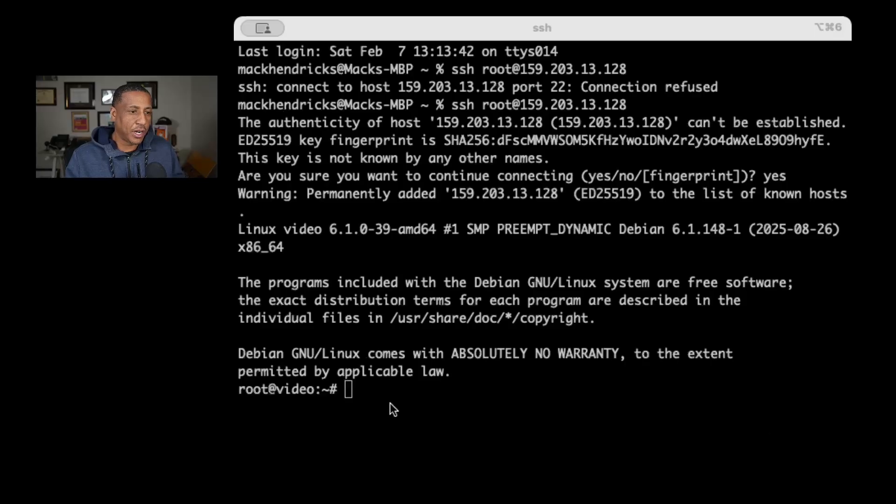
left_click(319, 433)
key("super+v")
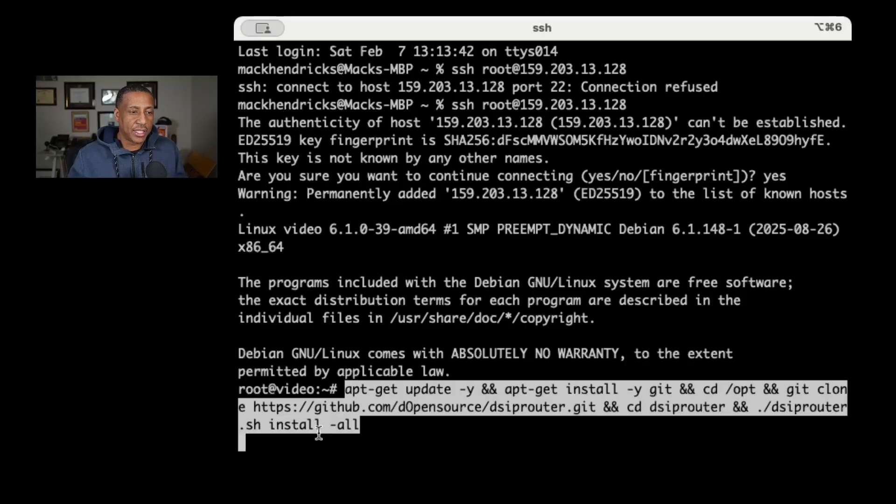
key("Return")
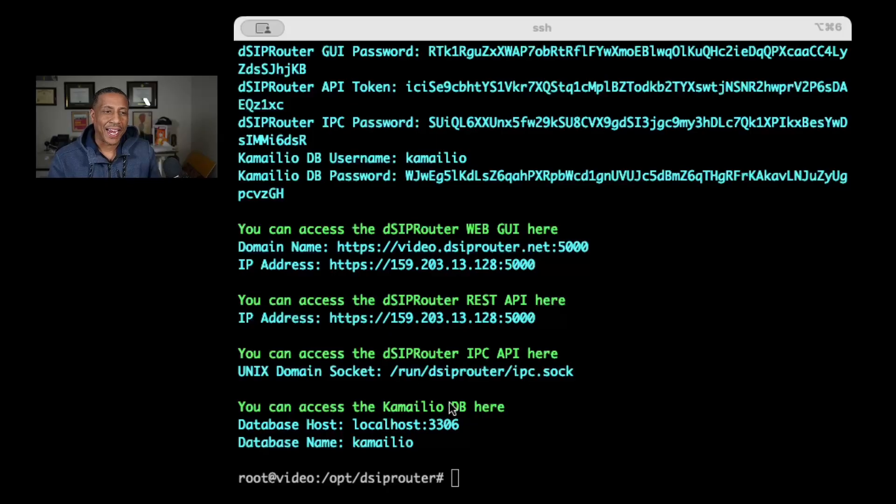
Review the installer output for the RTPEngine status, the system credentials and the web GUI, API and database access details
scroll(455, 401, "up", 3)
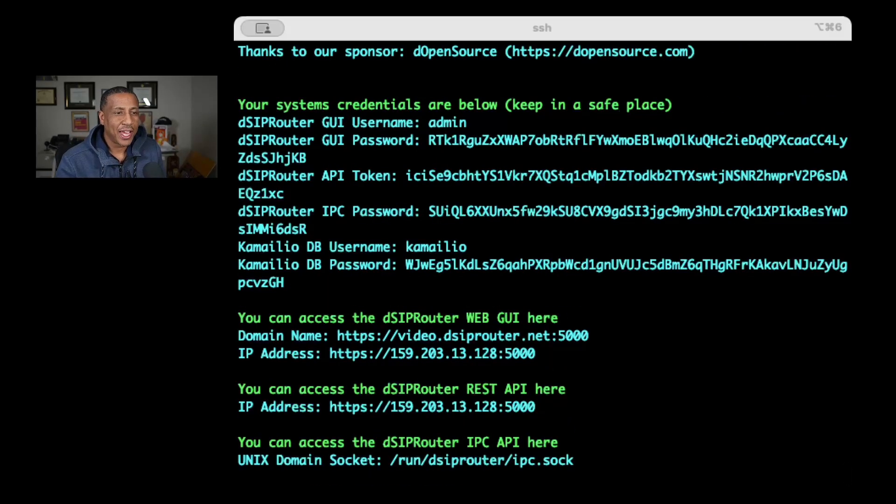
scroll(491, 280, "up", 10)
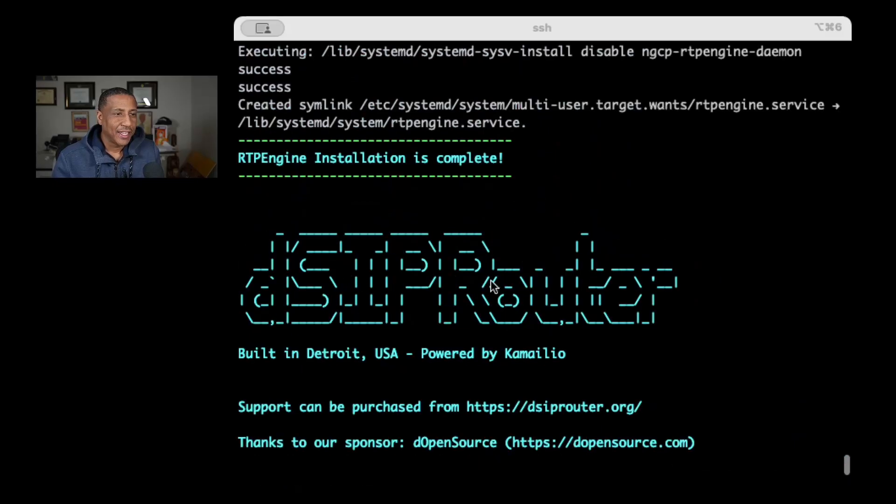
scroll(491, 282, "up", 2)
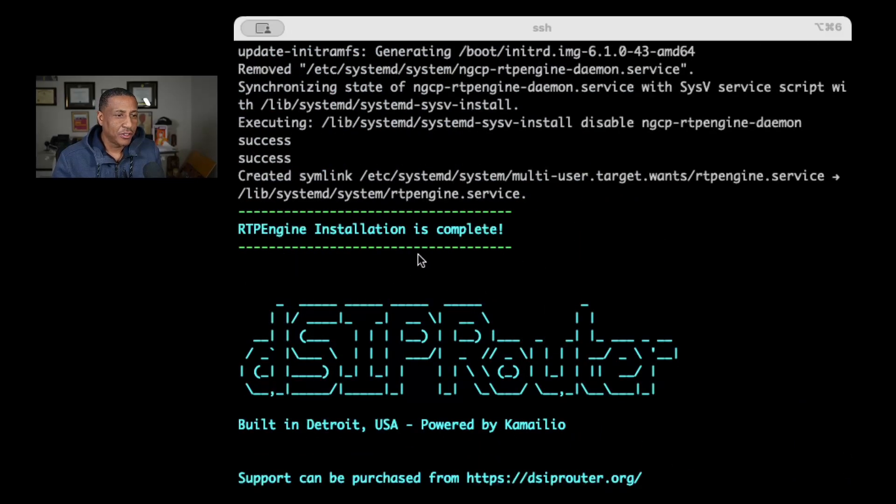
scroll(437, 279, "down", 11)
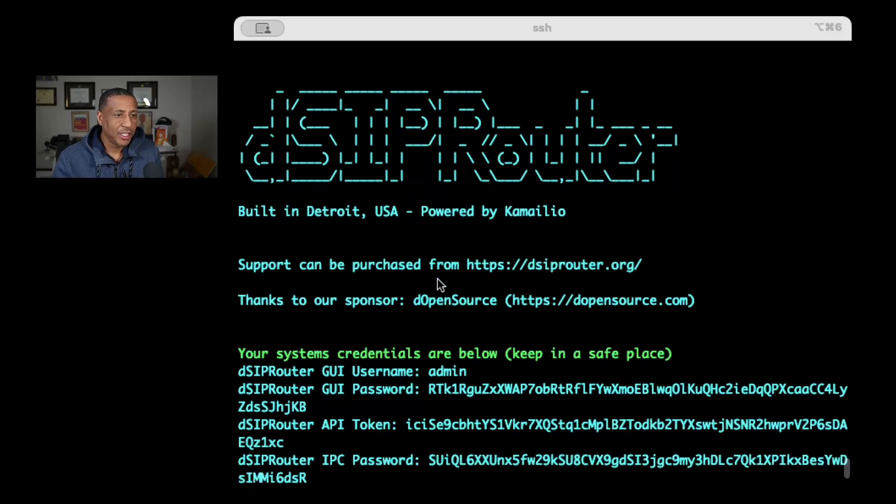
scroll(438, 282, "down", 1)
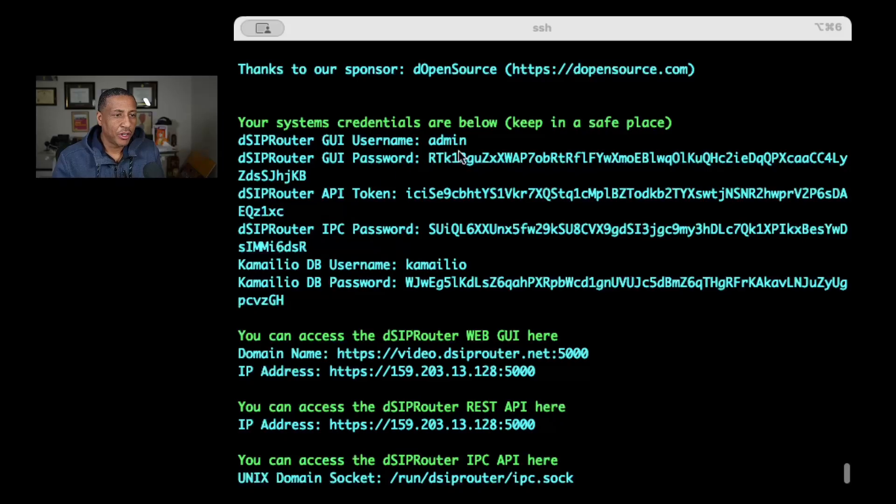
scroll(426, 252, "down", 3)
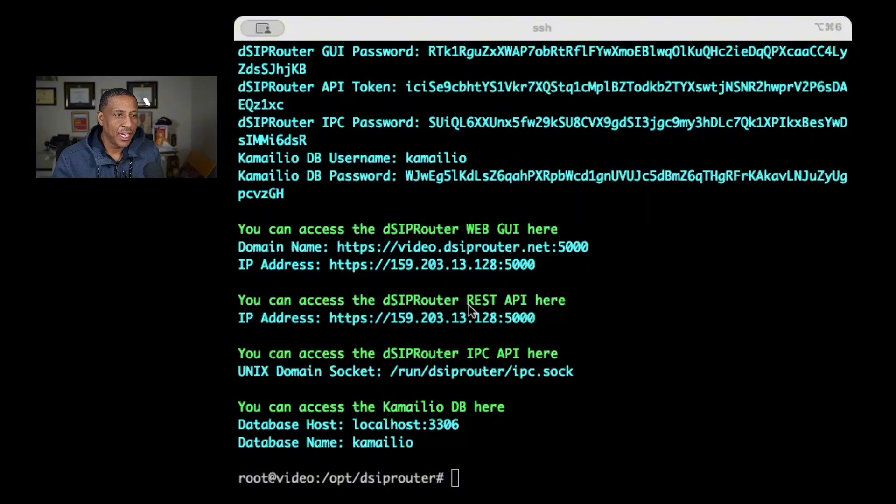
scroll(469, 305, "up", 3)
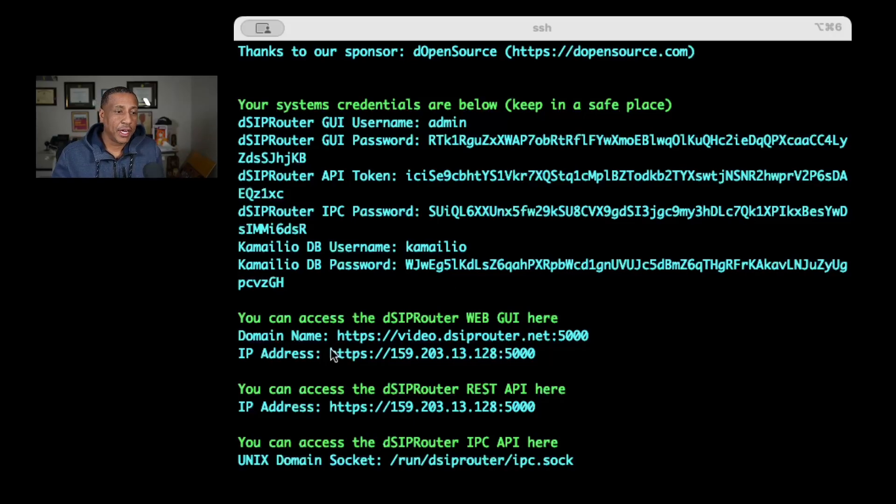
left_click_drag(331, 354, 536, 346)
key("ctrl+c")
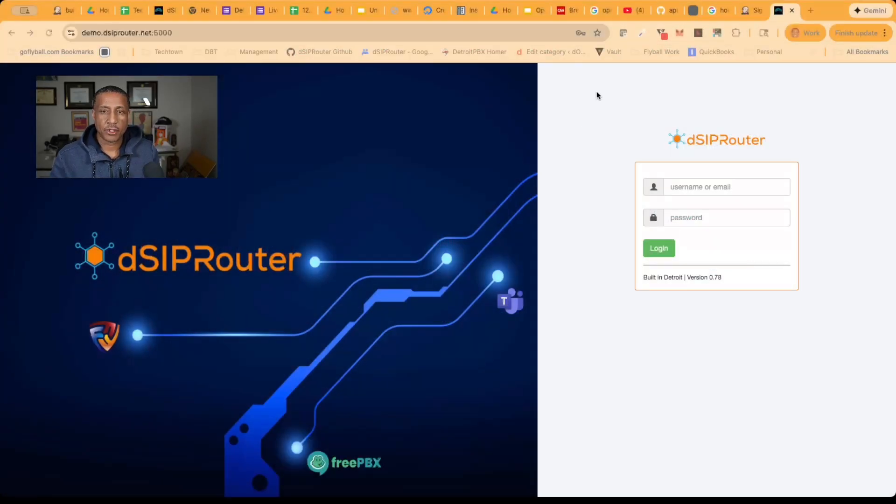
left_click(810, 10)
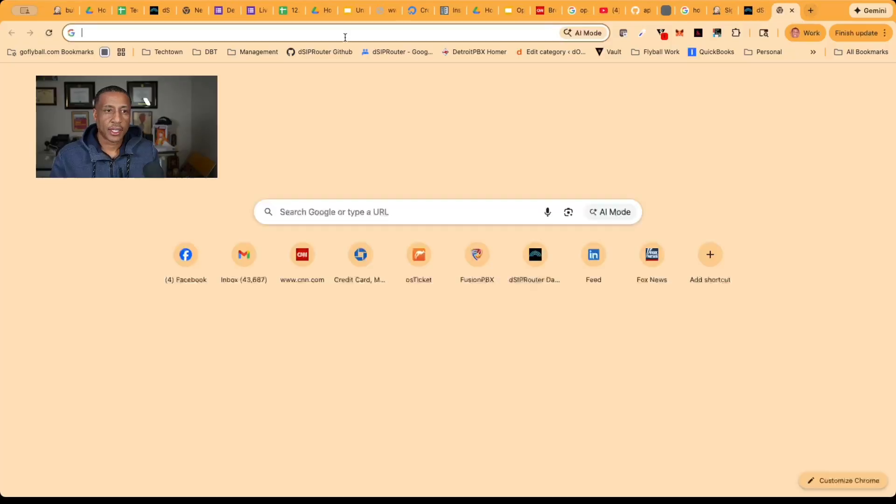
left_click(341, 34)
key("ctrl+v")
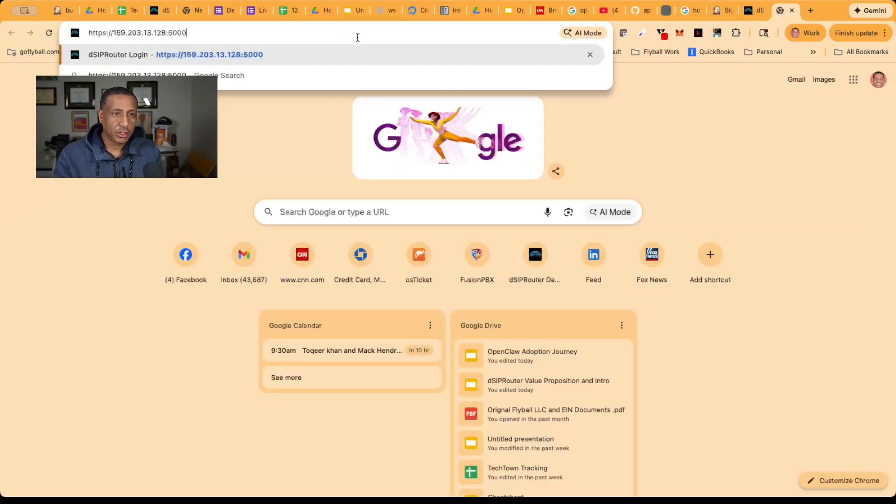
key("Return")
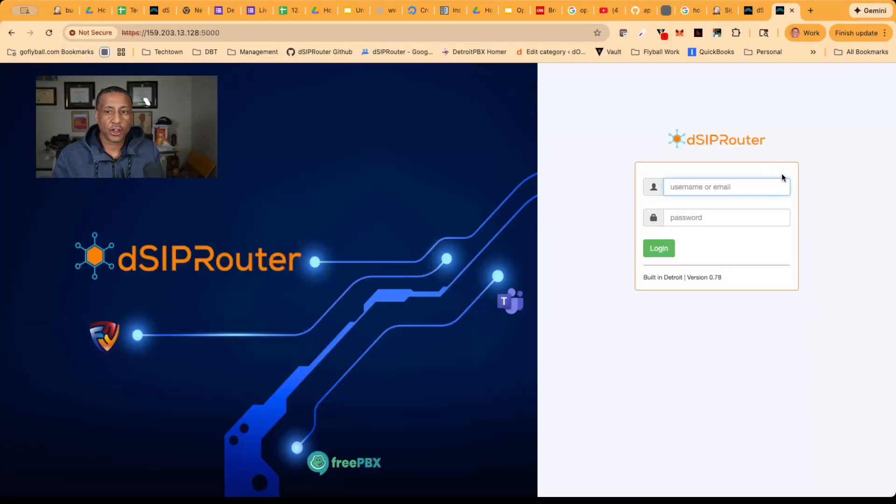
Log in to the dSIPRouter web GUI as admin, pasting the generated GUI password
type("admin")
key("Tab")
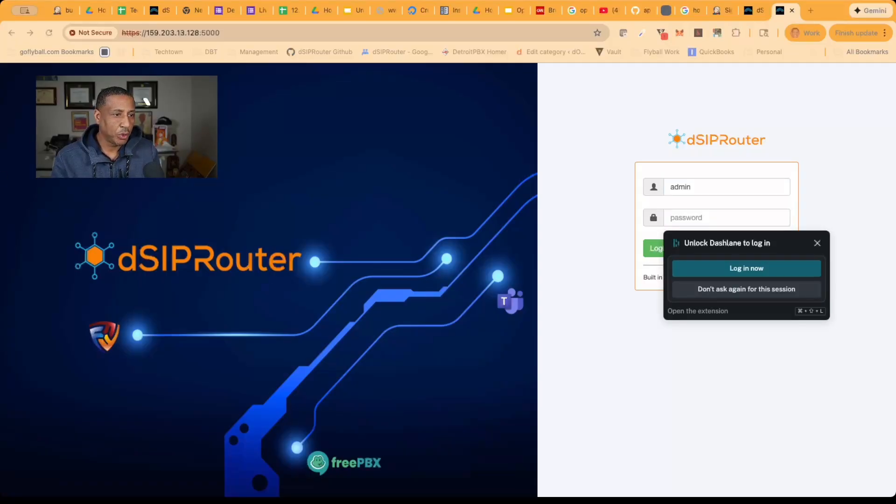
left_click(679, 217)
key("super+v")
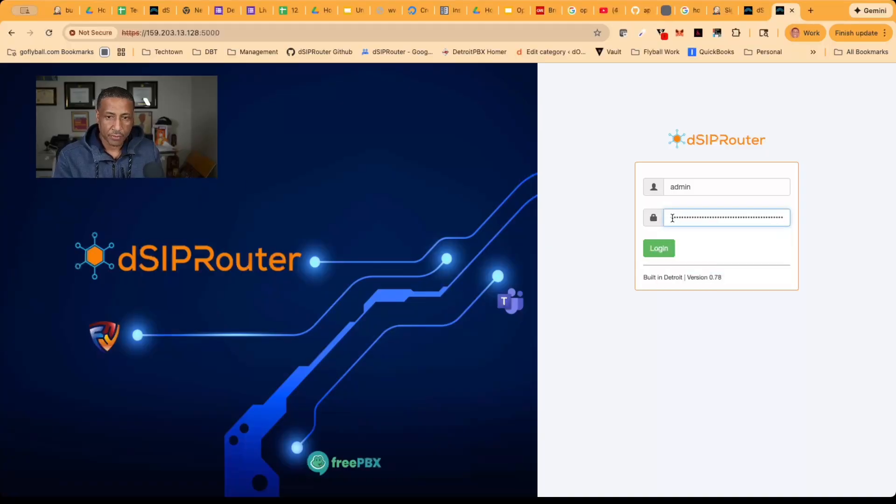
left_click(662, 248)
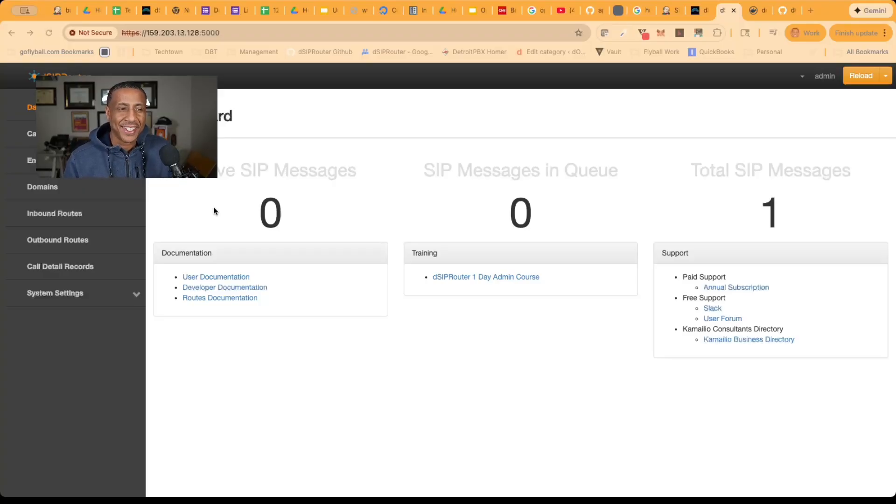
Start a new endpoint group in dSIPRouter and name it "Test Endpoint Groip"
left_click(31, 160)
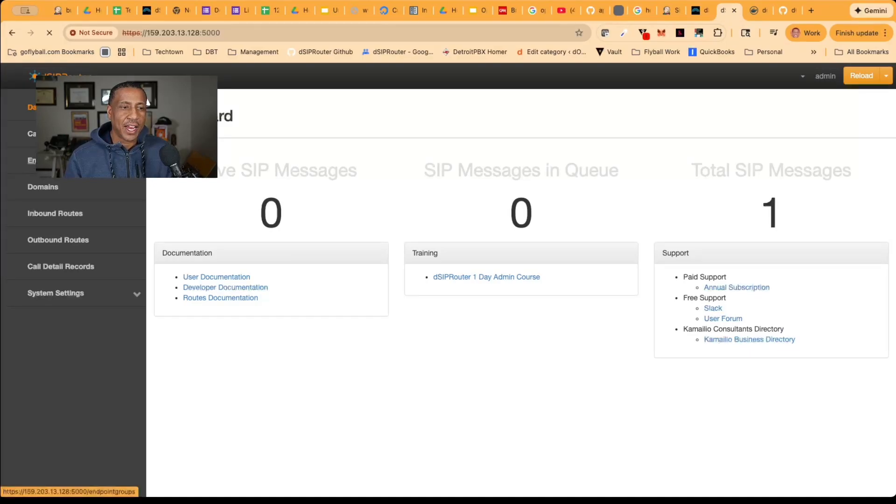
left_click(875, 113)
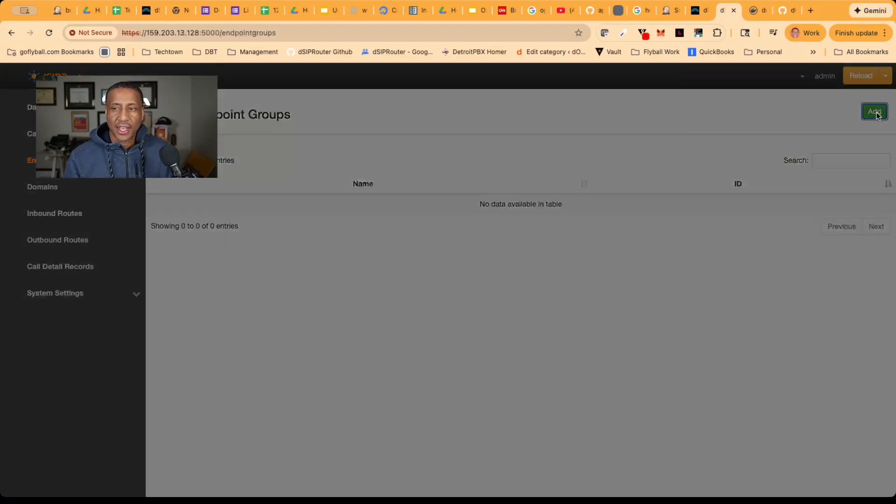
type("Te")
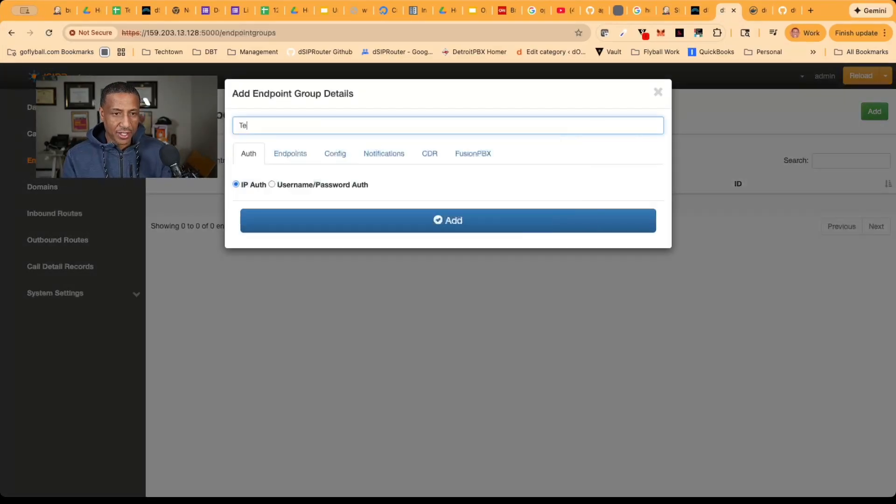
type("st Endpoint")
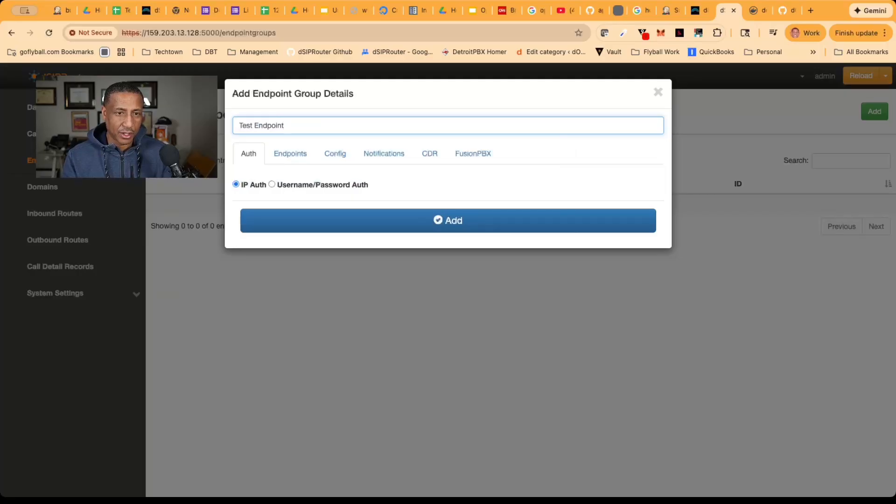
type(" Groip")
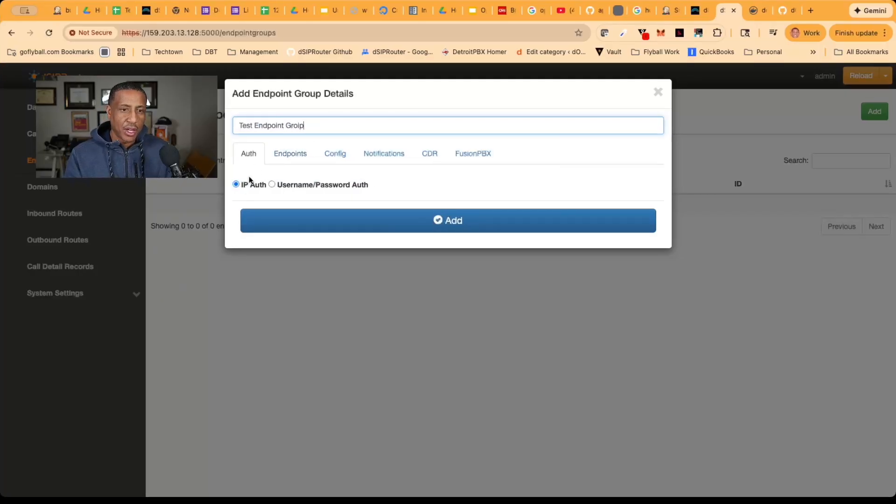
Set the endpoint group to Username/Password Auth with username 6702, keeping the generated password and leaving the optional auth domain blank
left_click(272, 184)
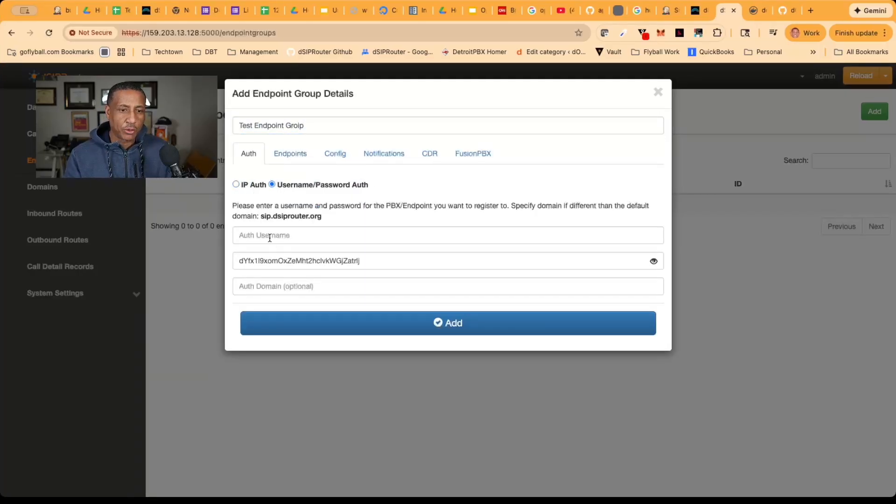
left_click(268, 236)
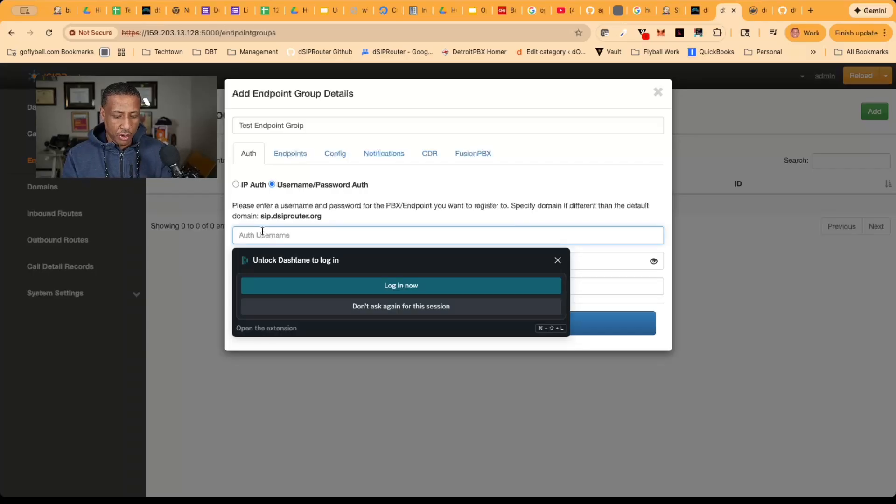
type("6")
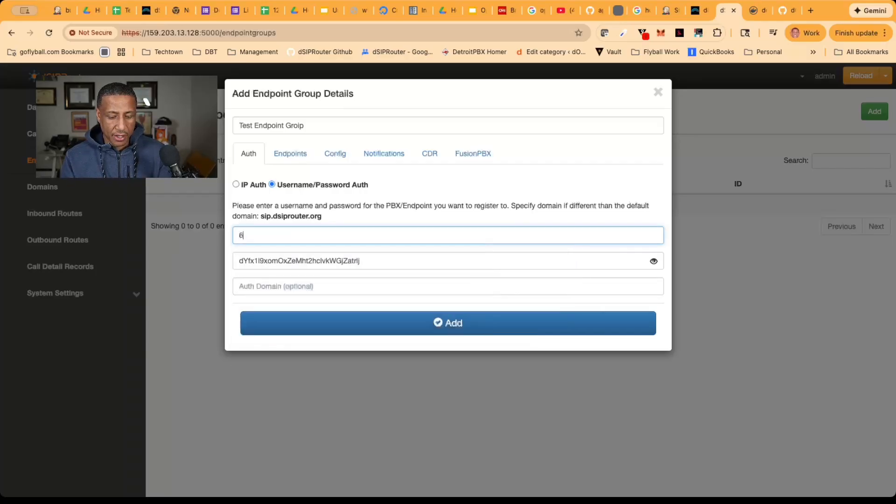
type("702")
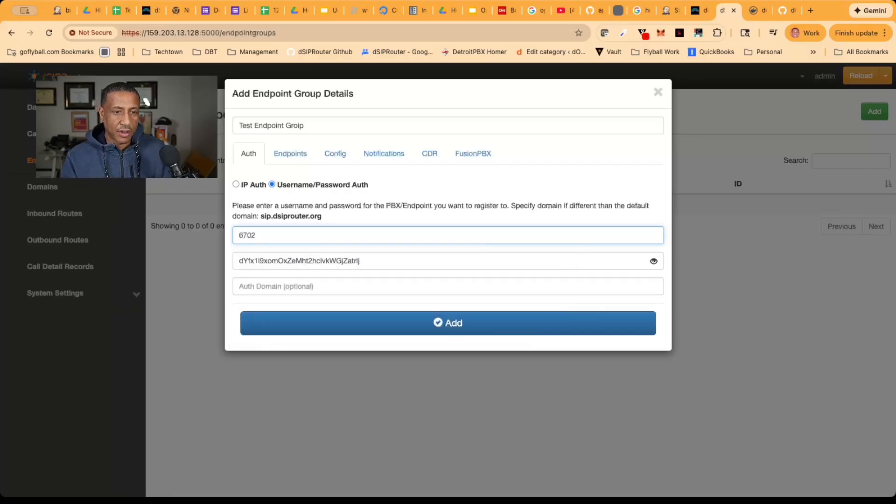
left_click(260, 286)
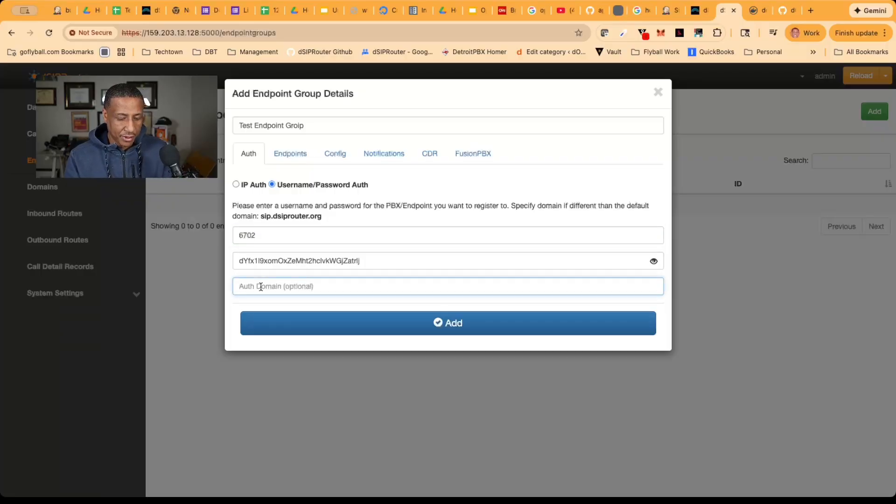
type("sip")
key("BackSpace")
key("BackSpace")
key("BackSpace")
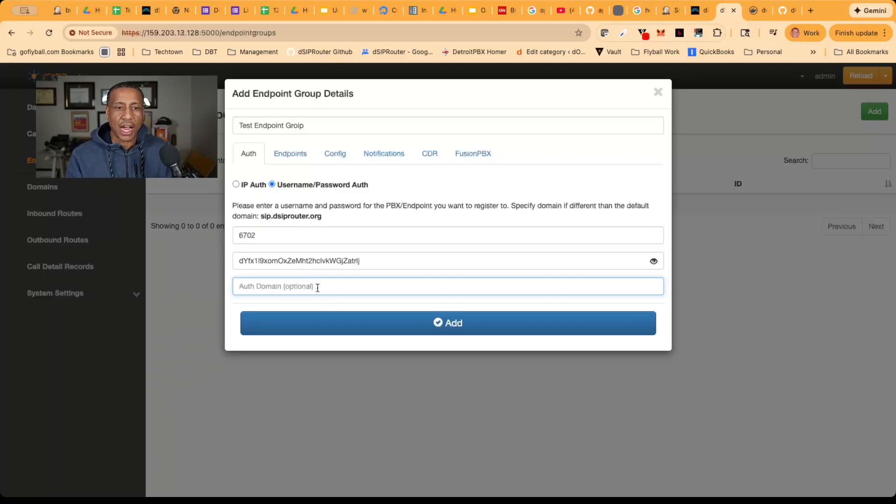
Add the new endpoint group and reload Kamailio to apply it
left_click(389, 325)
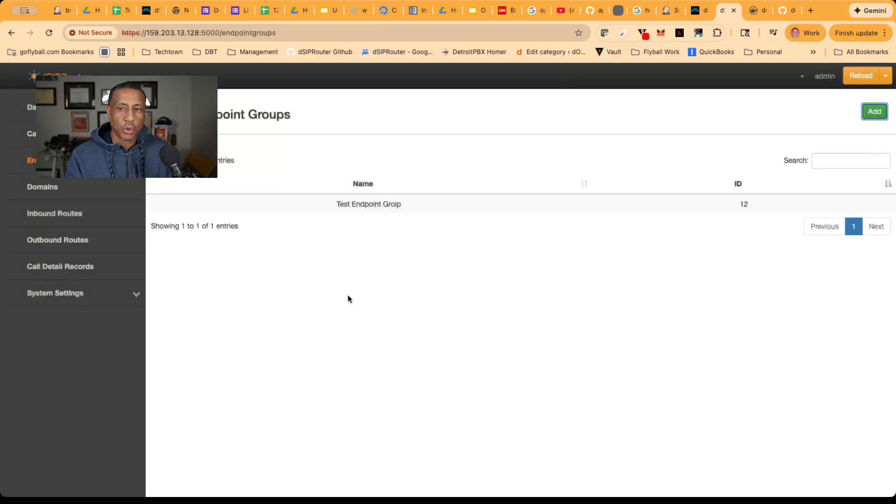
left_click(886, 75)
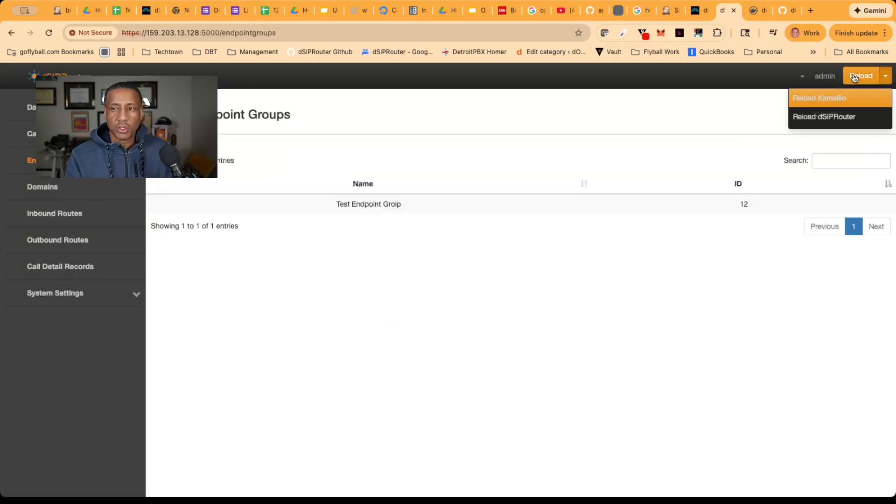
left_click(839, 95)
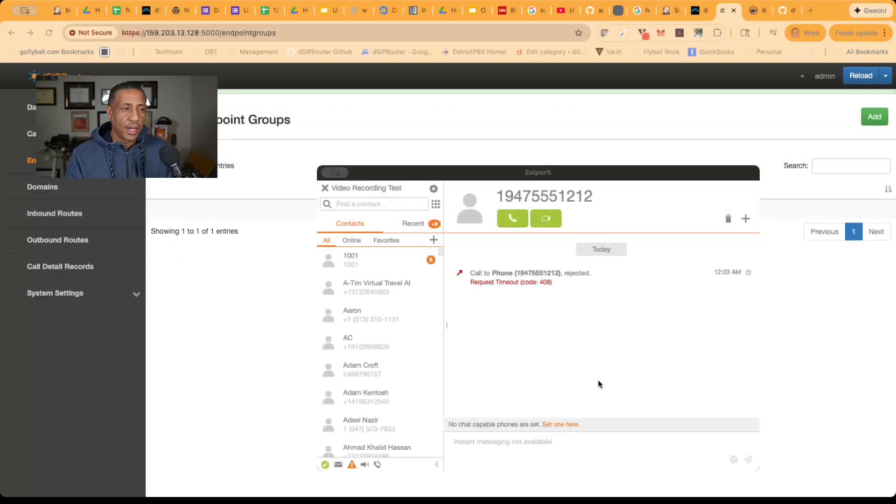
Switch to Zoiper5 and set the Video Recording Test SIP account's username to 6702
left_click(506, 237)
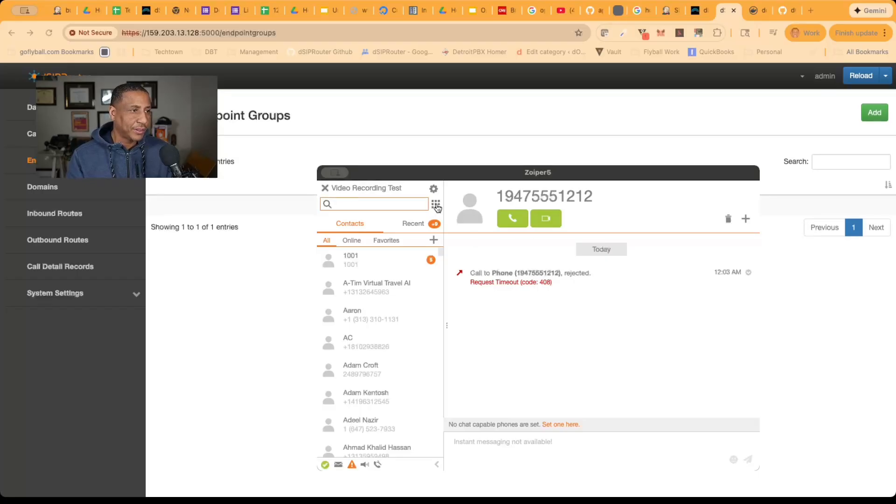
left_click(433, 189)
left_click(366, 208)
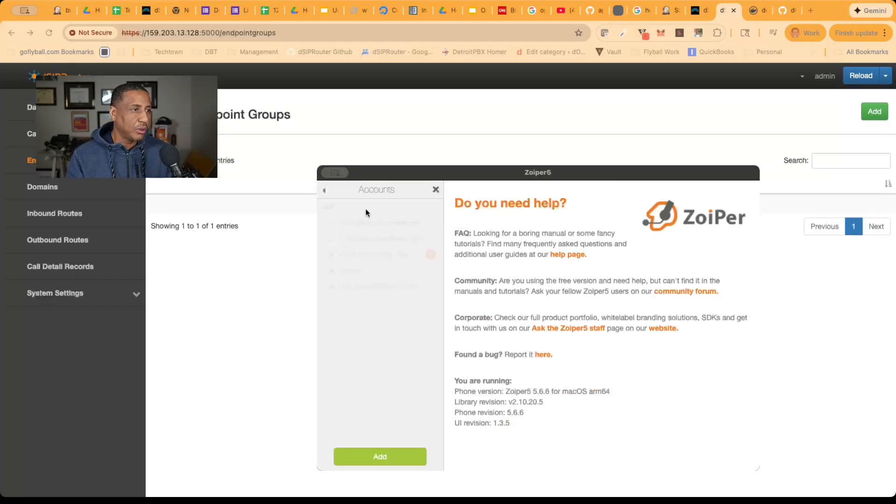
left_click(370, 258)
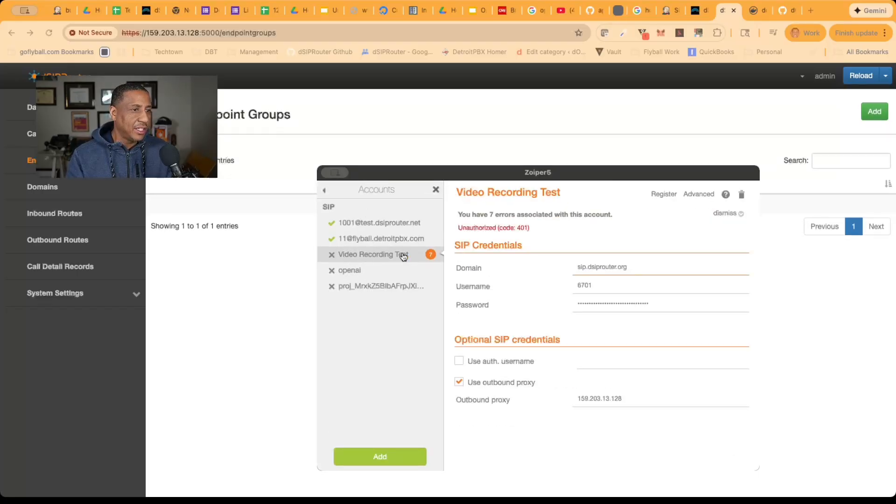
left_click(594, 287)
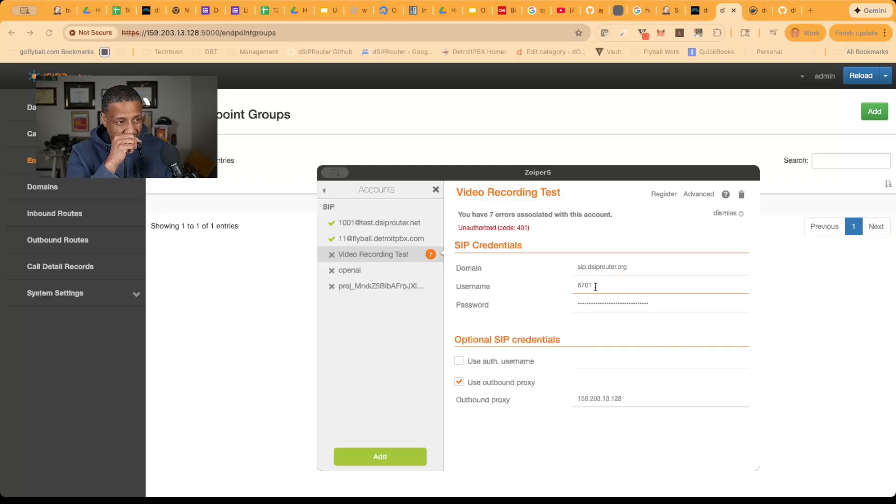
key("BackSpace")
type("2")
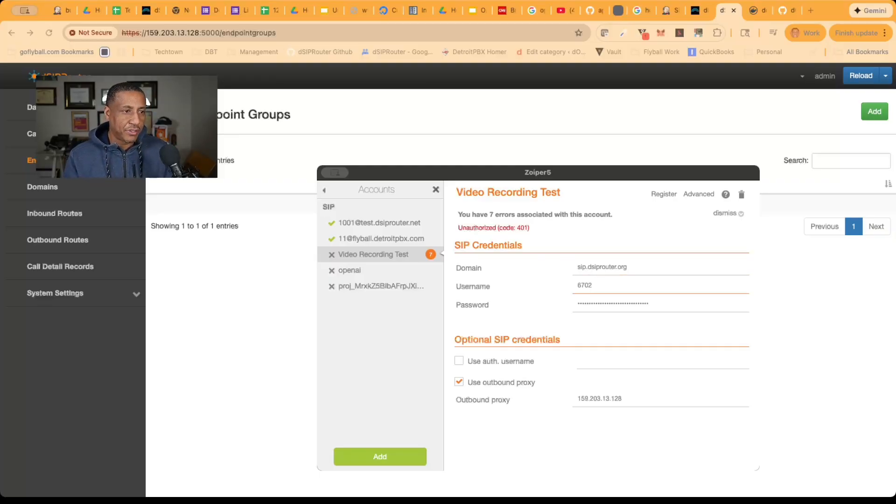
Copy the auth password from the dSIPRouter test endpoint group and paste it as the Zoiper5 account's password
left_click(223, 205)
left_click(223, 204)
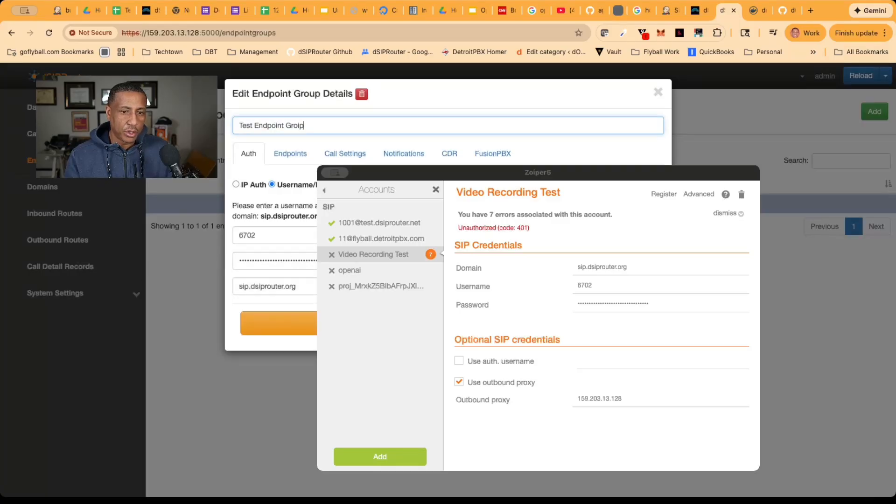
left_click_drag(314, 262, 239, 260)
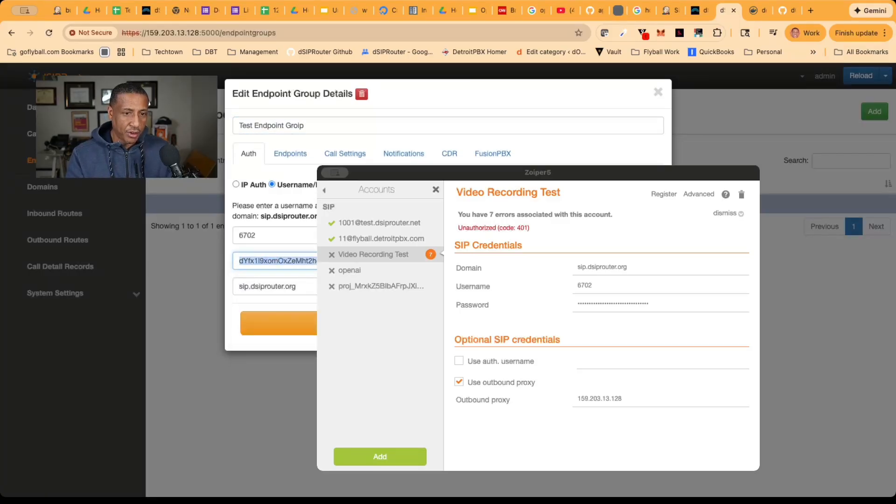
left_click(645, 303)
left_click_drag(645, 303, 544, 300)
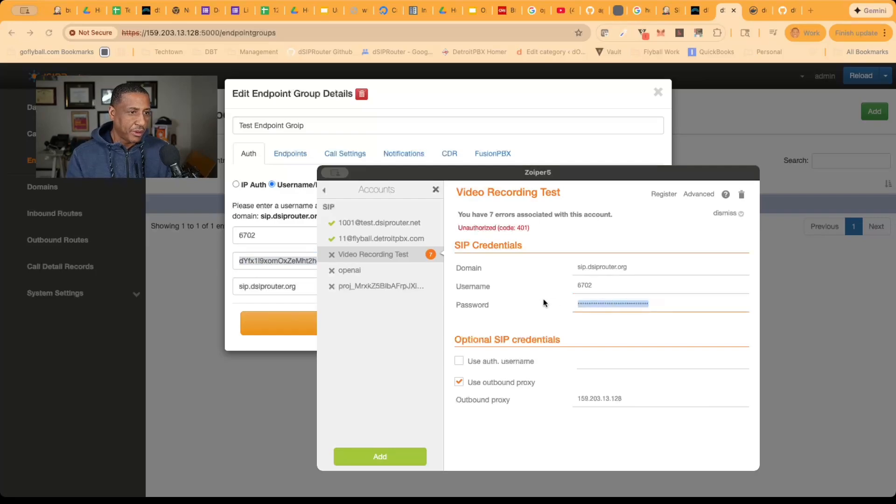
key("BackSpace")
key("super+v")
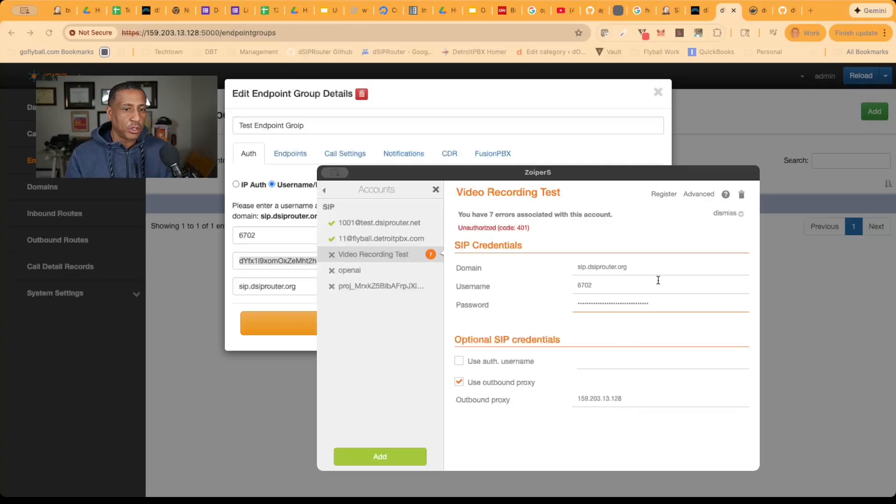
Register the Video Recording Test account, saving its changed credentials, and close the account settings
left_click(658, 195)
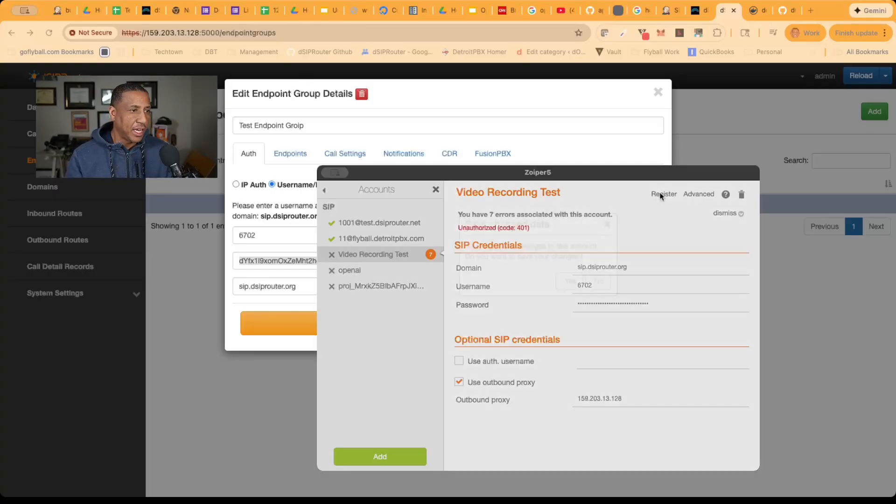
left_click(569, 305)
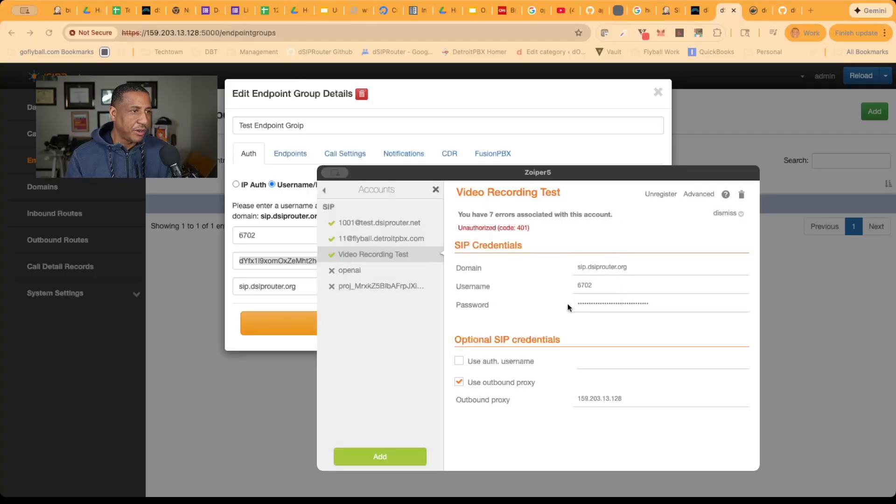
left_click(436, 190)
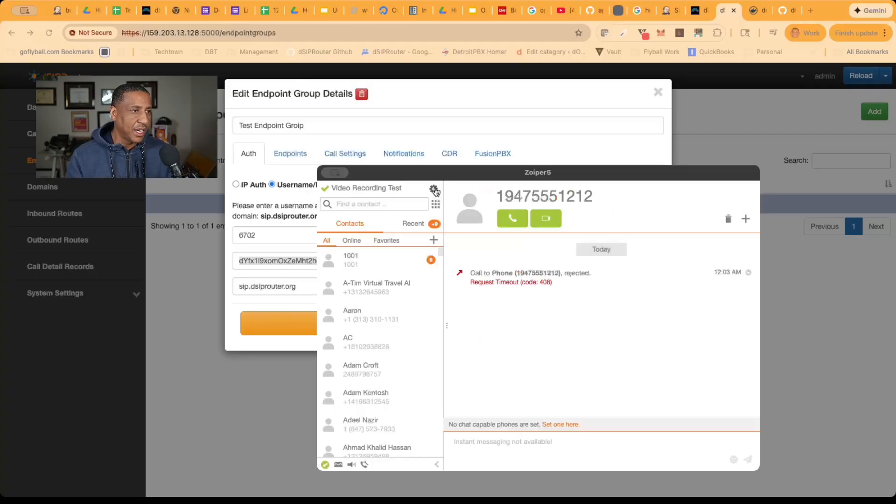
Enter the test phone number in Zoiper5's contact search field, ready for calling
left_click(363, 204)
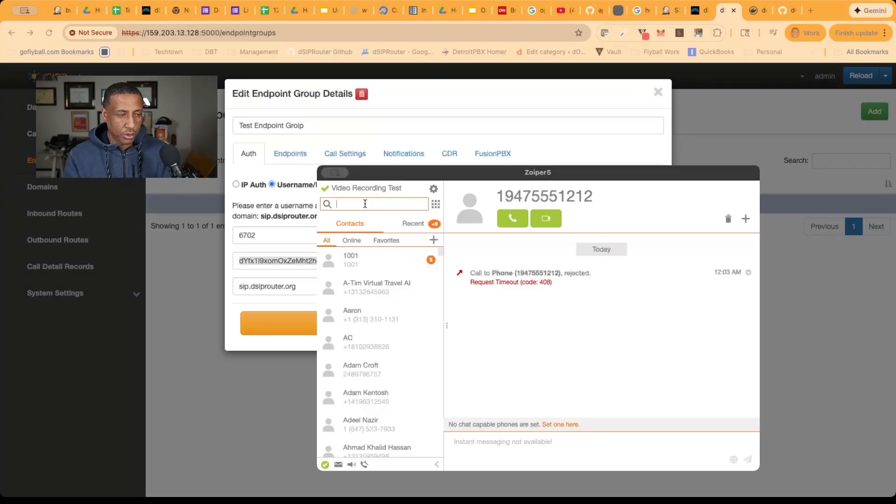
type("1947")
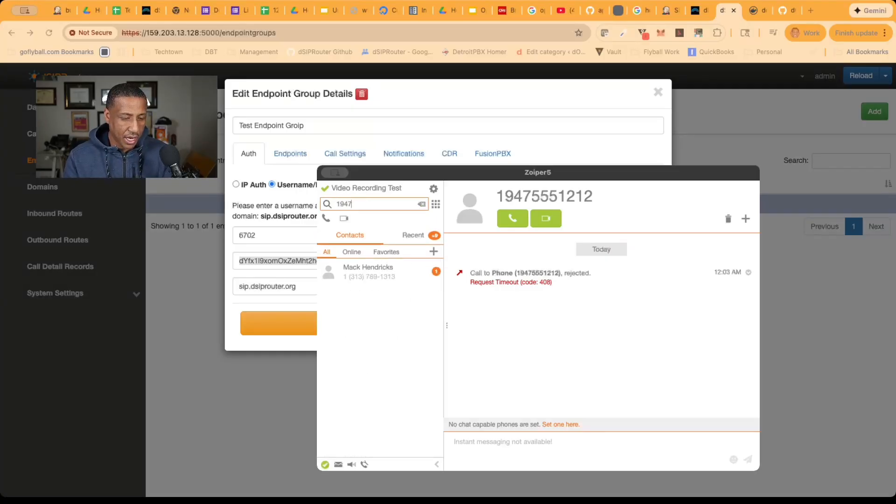
type("5551212")
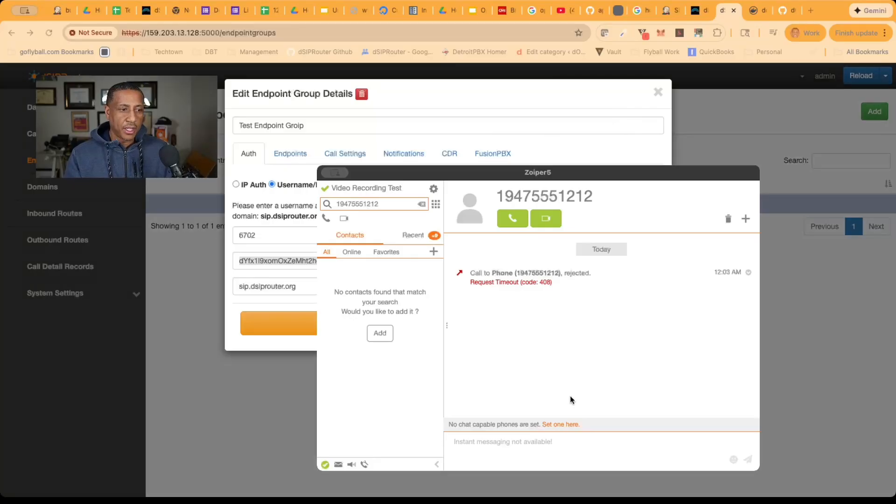
Switch to the SSH session and start the SIP message viewer with sngrep -c
left_click(783, 319)
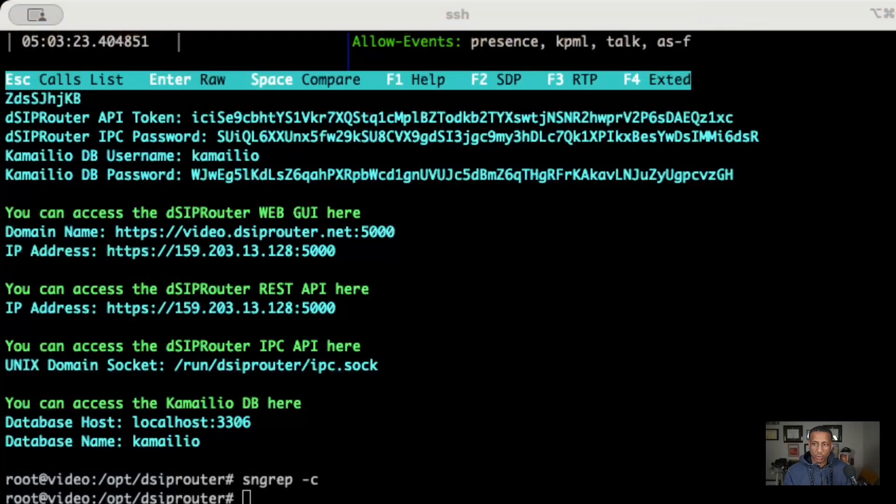
left_click(390, 299)
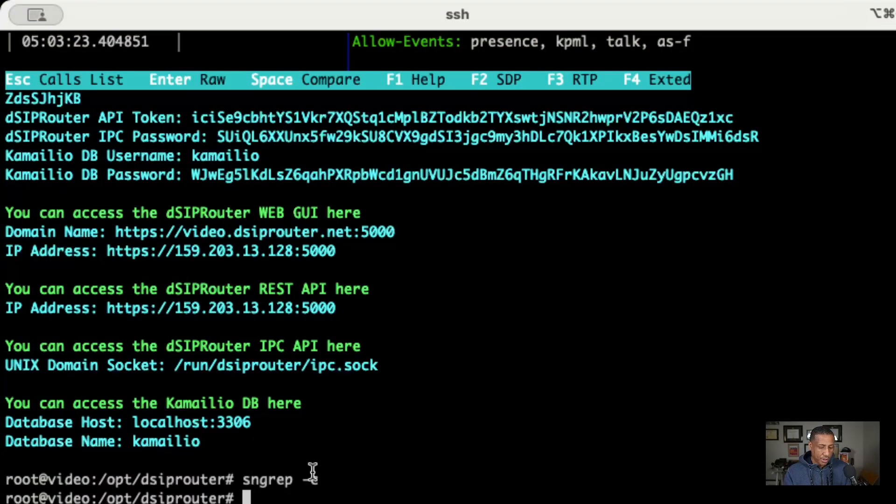
type("sngrep -c")
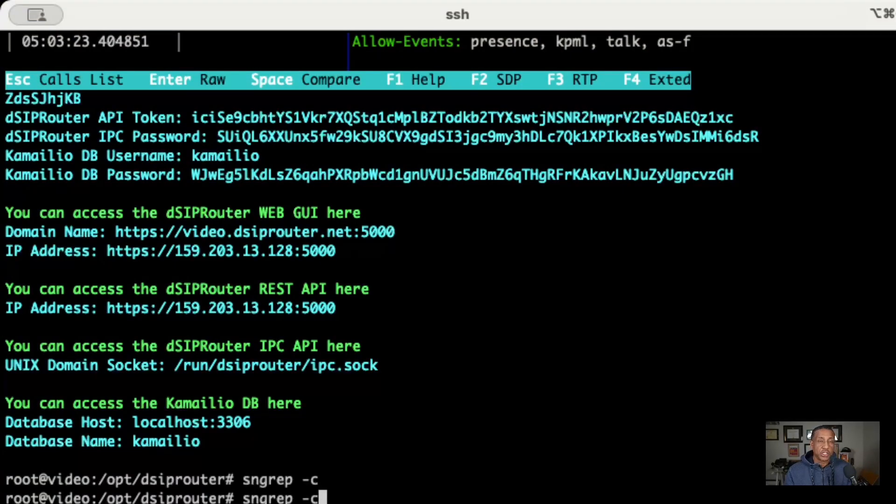
key("Return")
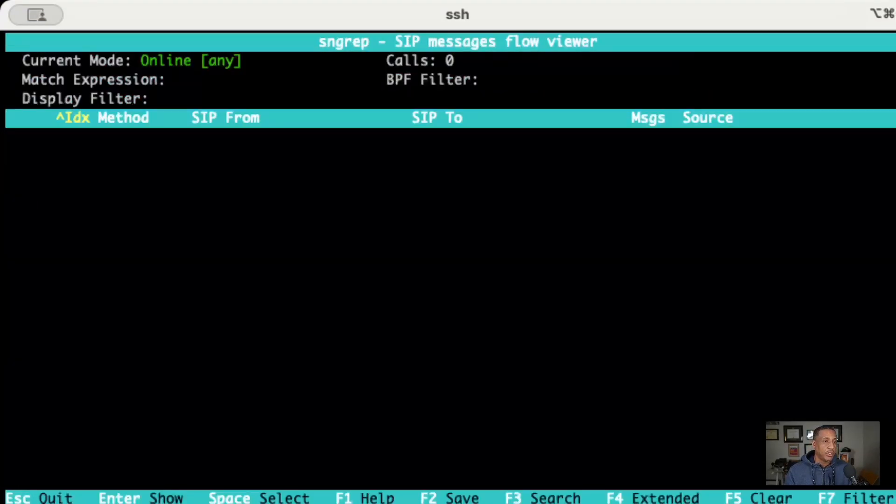
Place the test call from Zoiper5, return to the SSH session and open the captured INVITE's call flow in sngrep
key("super+Tab")
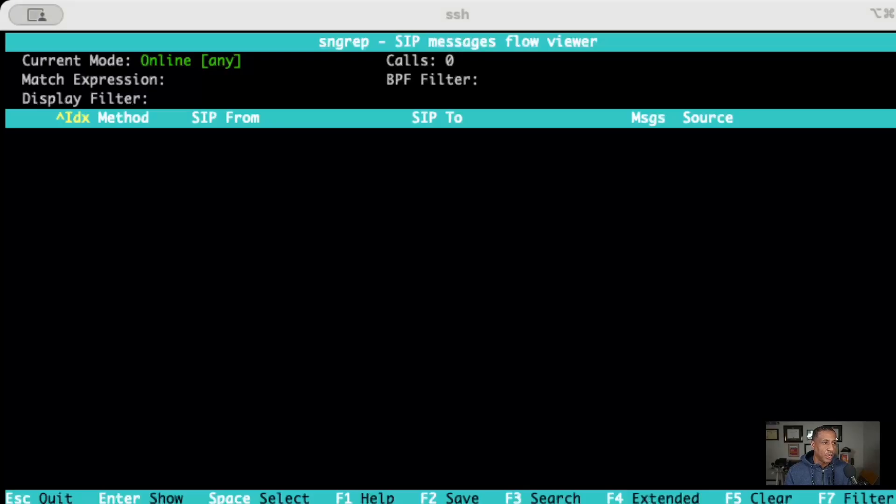
left_click(815, 236)
key("Return")
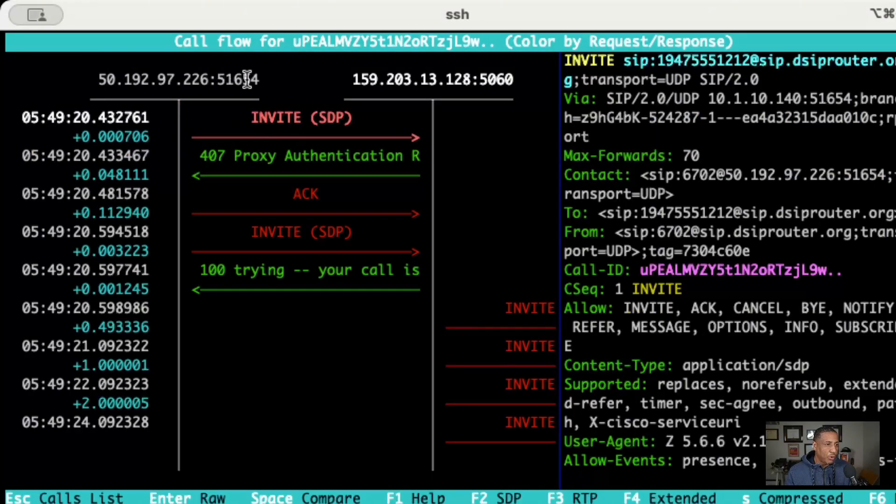
Highlight the server address 159.203.13.128:5060 in the call flow's column header
key("Down")
key("Up")
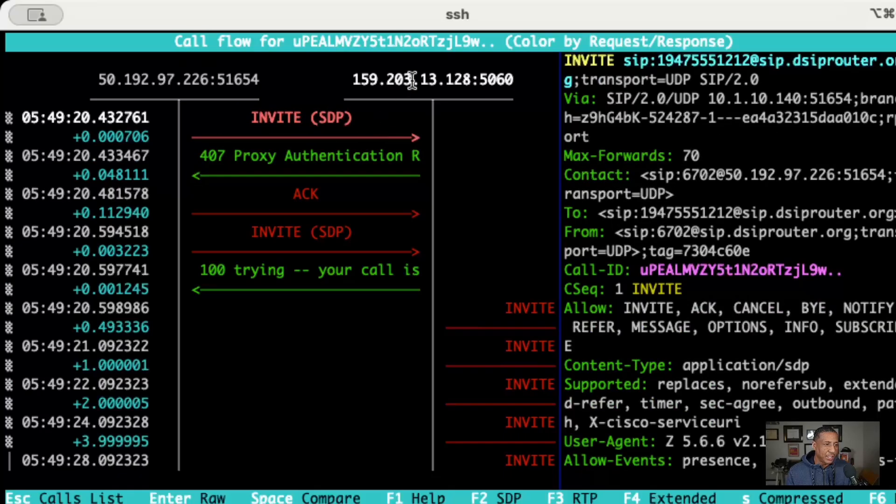
left_click_drag(351, 80, 525, 83)
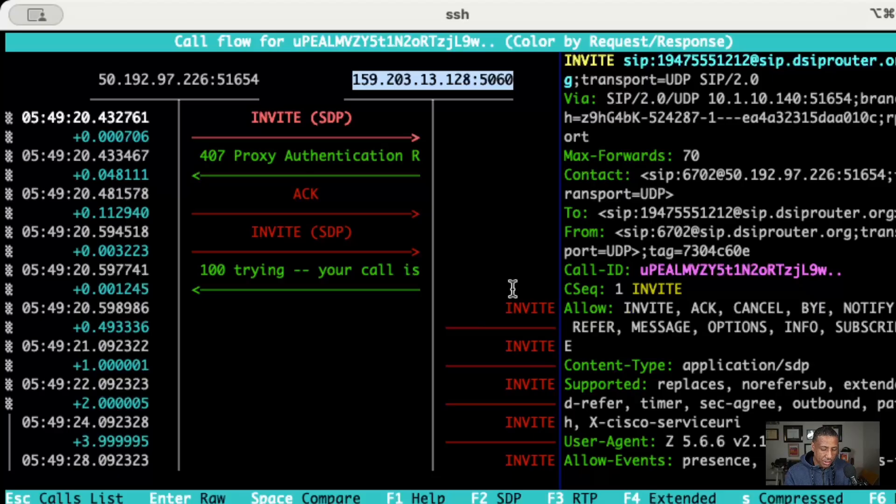
Widen the call flow by narrowing the raw message preview until the third host's column and its INVITE arrows fit
key("9")
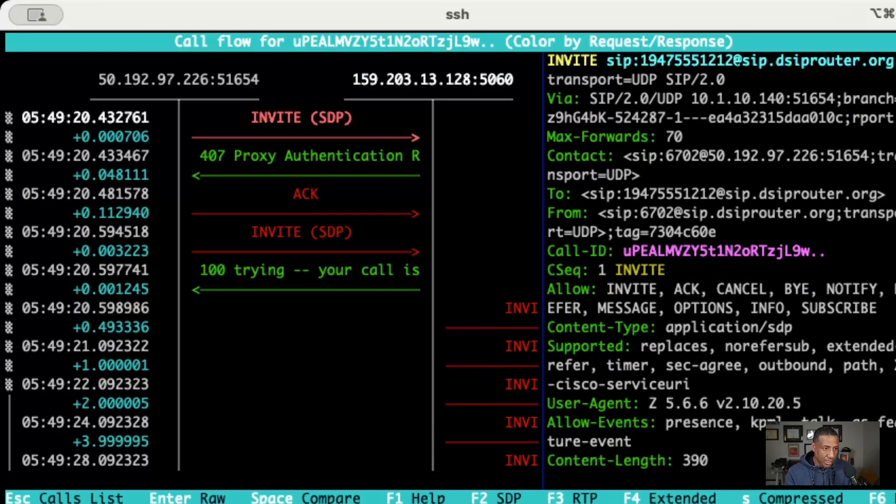
key("9")
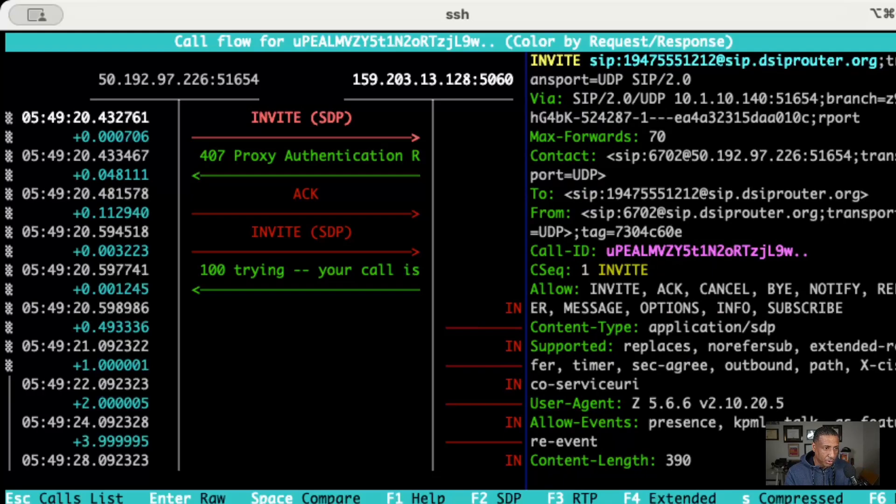
key("0")
key("0")
key("0")
key("0")
key("0")
key("0")
key("0")
key("0")
key("0")
key("0")
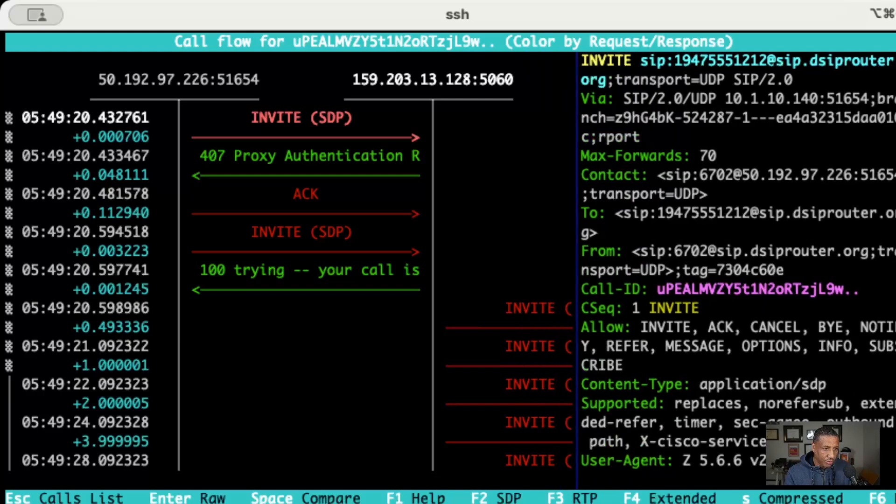
key("0")
key("0")
key("0")
key("0")
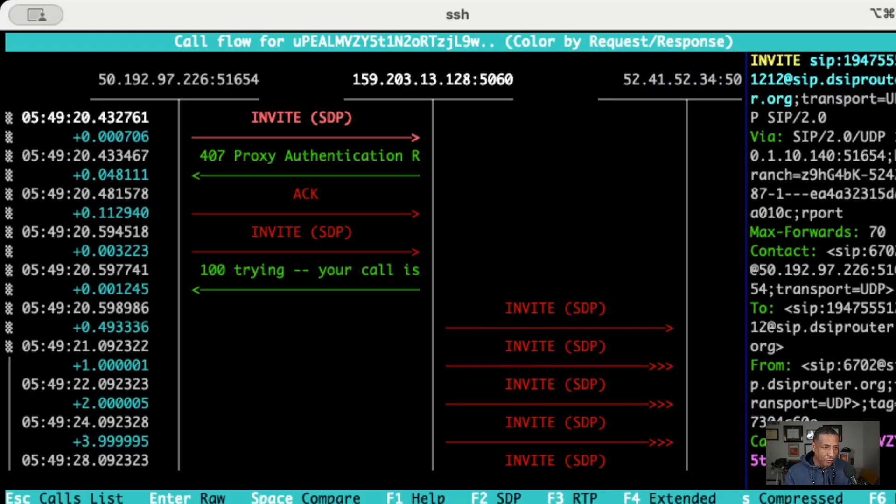